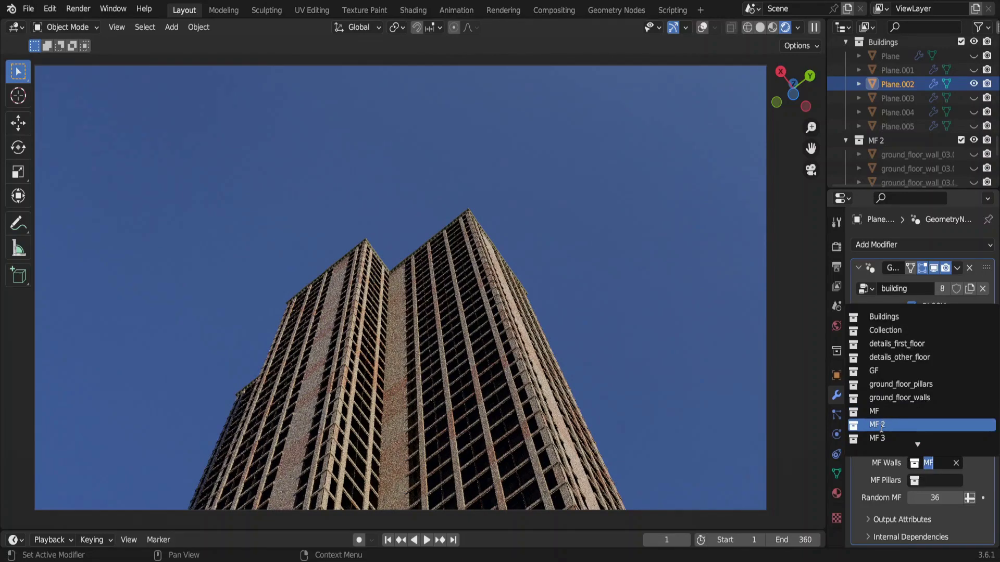
Set the skyscraper's MF Walls collection to MF 2 and adjust its maximum number of floors
left_click(881, 426)
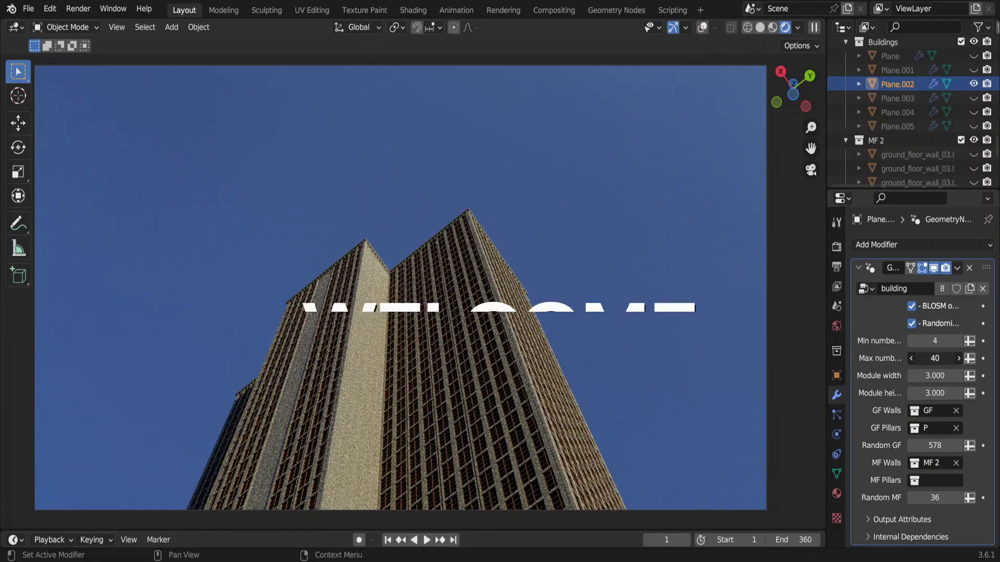
left_click_drag(935, 358, 963, 358)
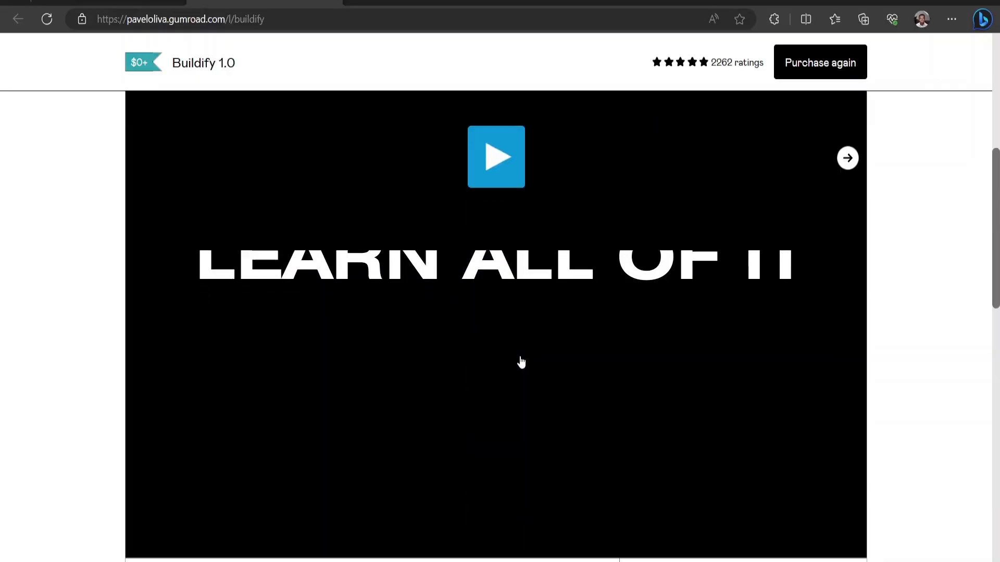
Get Buildify 1.0 from its Gumroad page by offering a price of 0 and completing the checkout
scroll(521, 362, "down", 6)
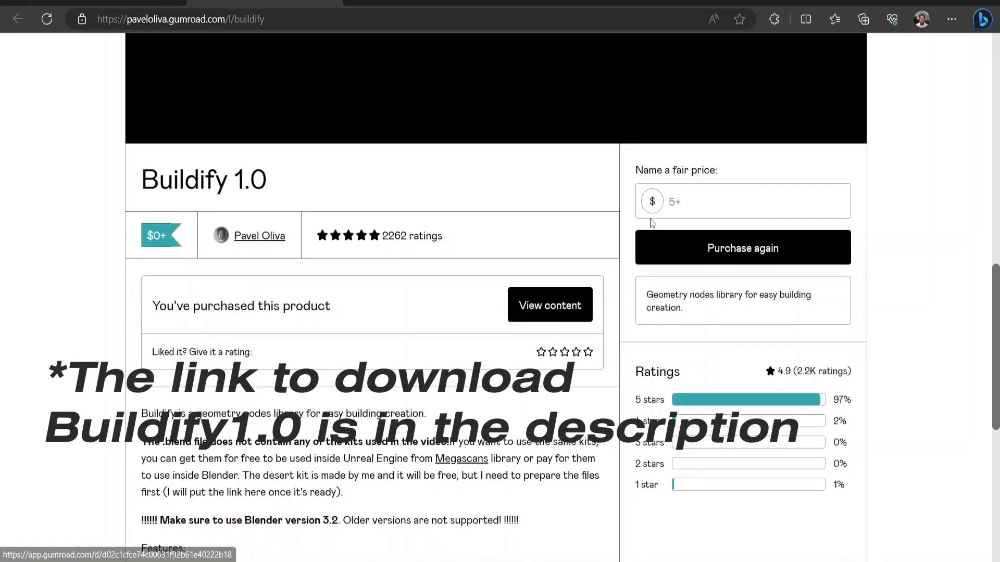
left_click(683, 205)
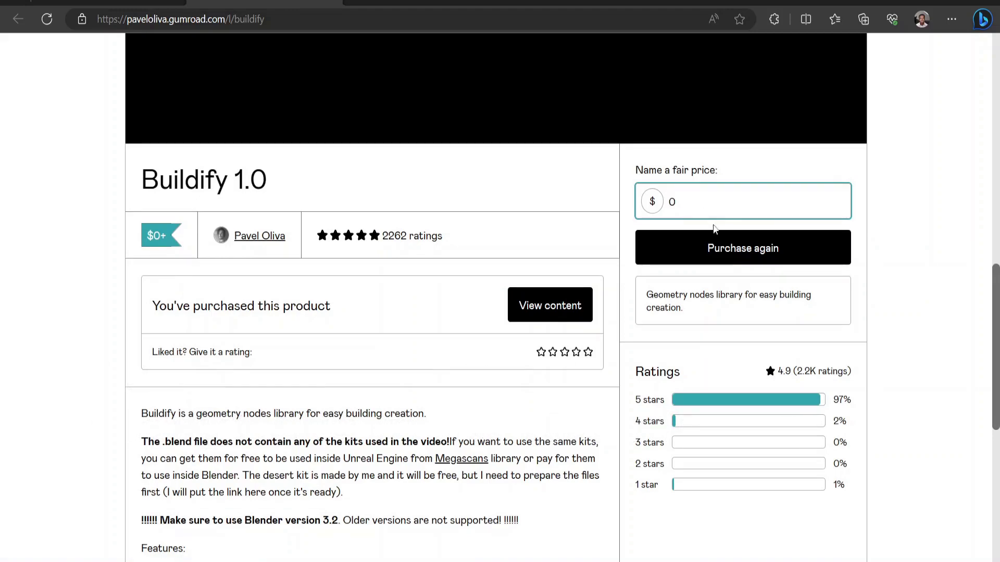
left_click(714, 248)
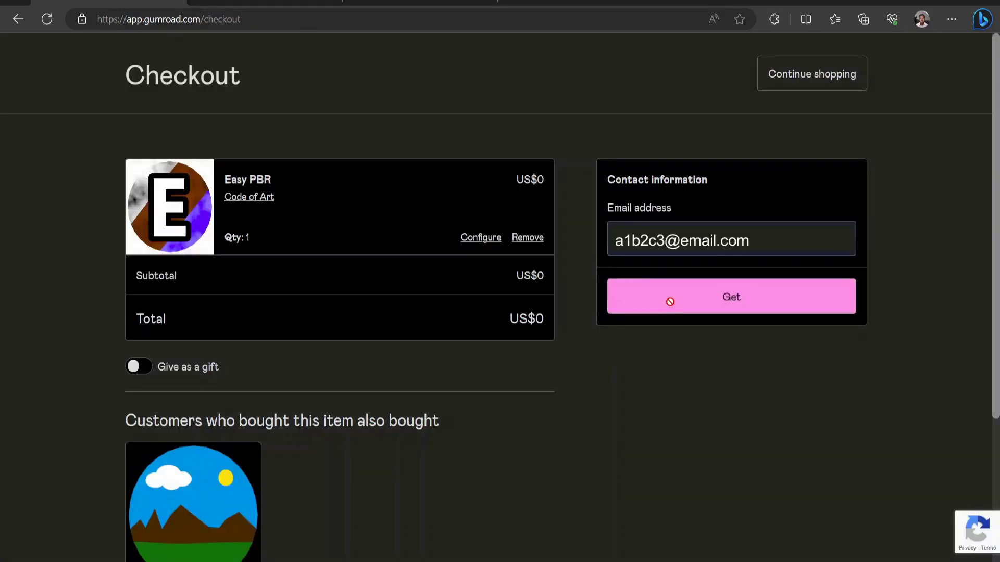
left_click(670, 301)
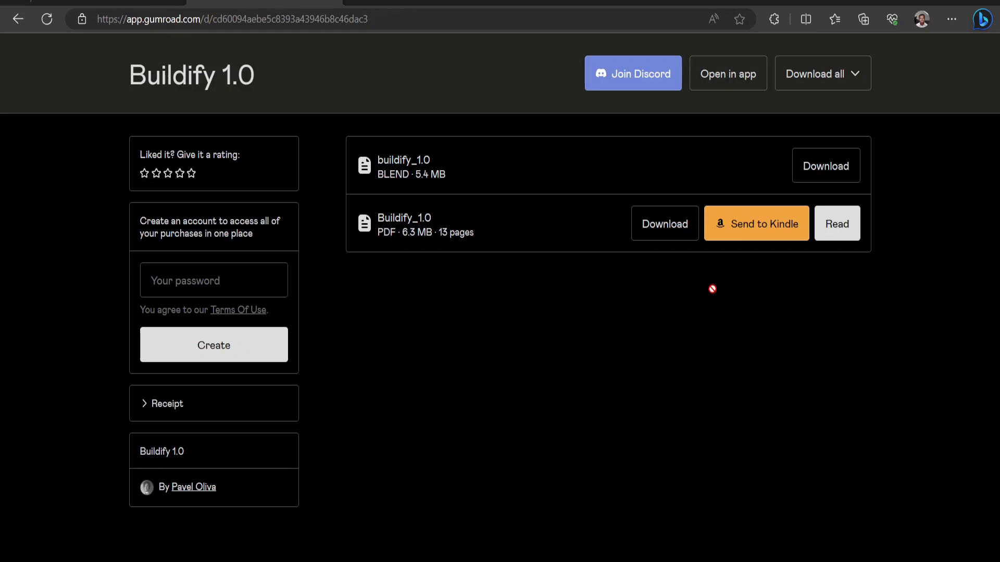
left_click(825, 159)
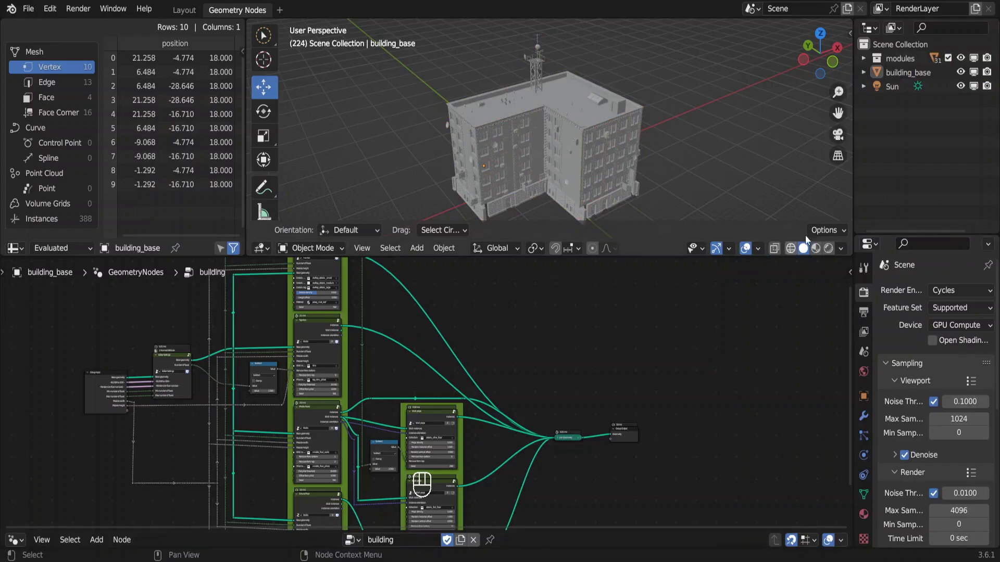
Copy all objects of the Buildify file and paste them into a new file in place of the default camera, cube and light
left_click_drag(957, 127, 888, 62)
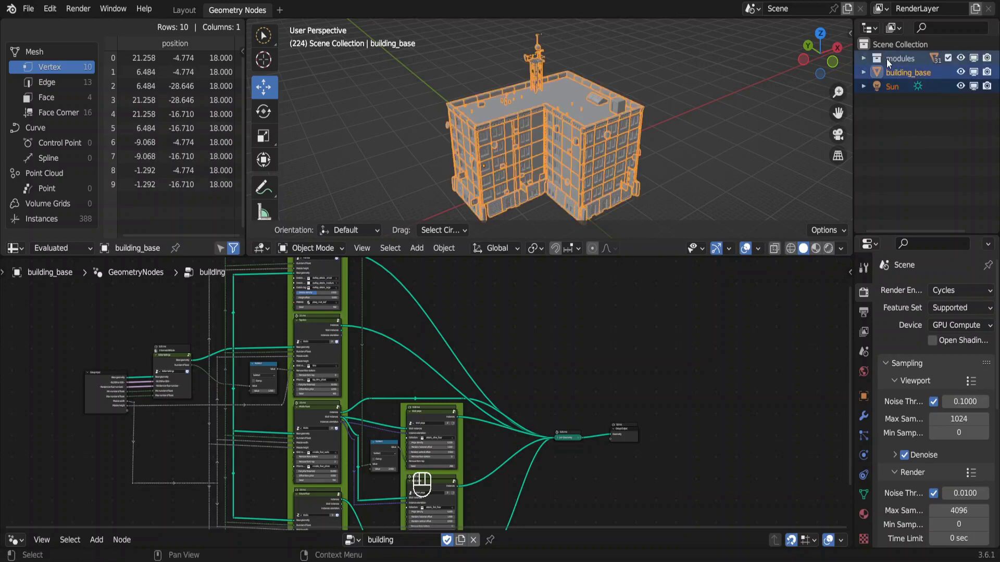
key("ctrl+c")
key("a")
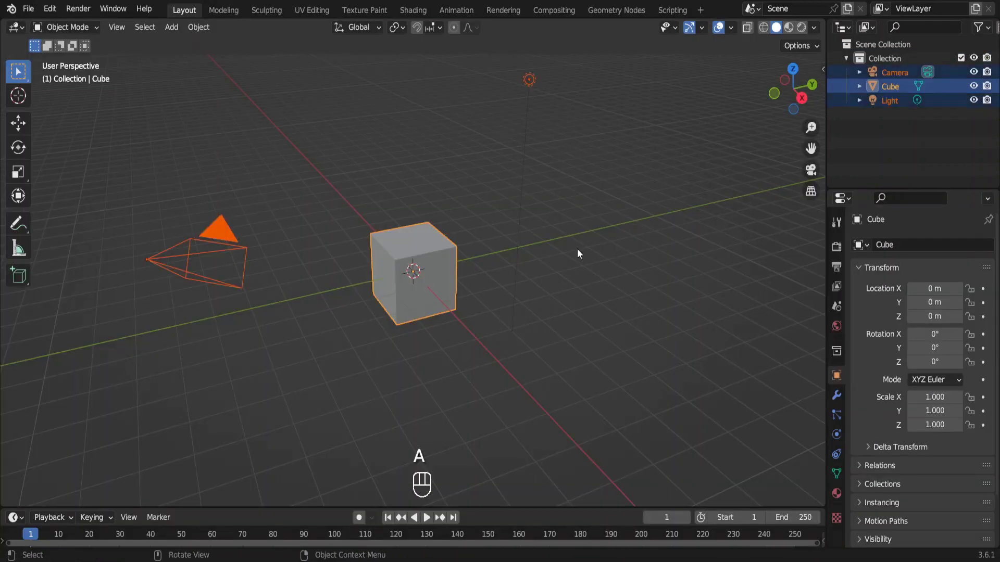
key("Delete")
key("ctrl+v")
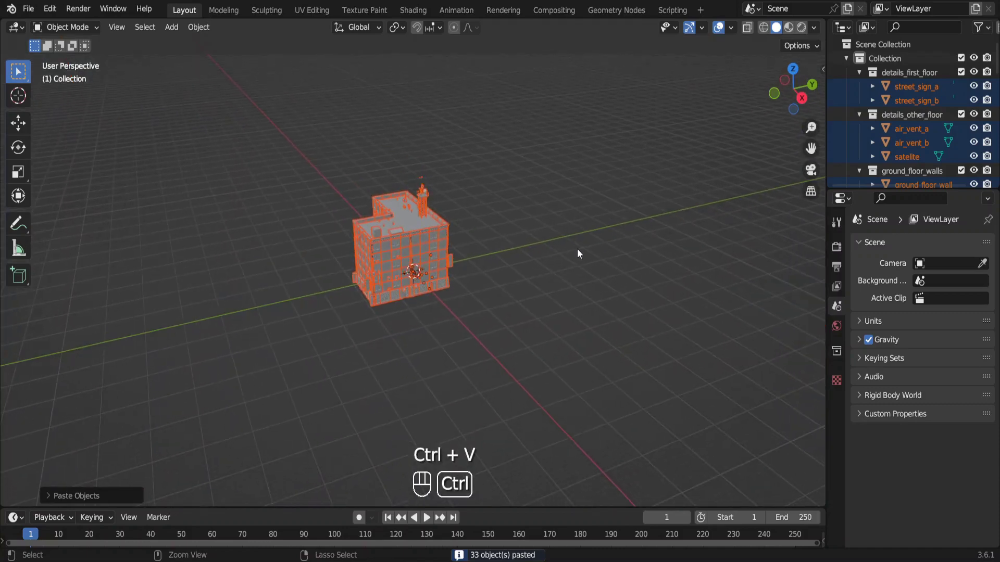
Frame the pasted building and show it with Material Preview shading
scroll(577, 249, "up", 3)
middle_click_drag(577, 249, 553, 261)
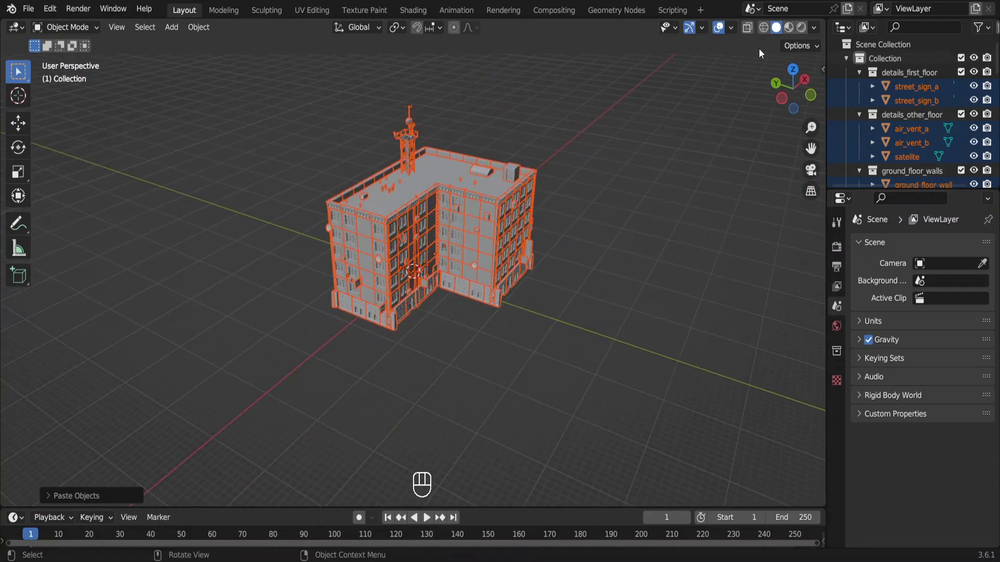
left_click(790, 29)
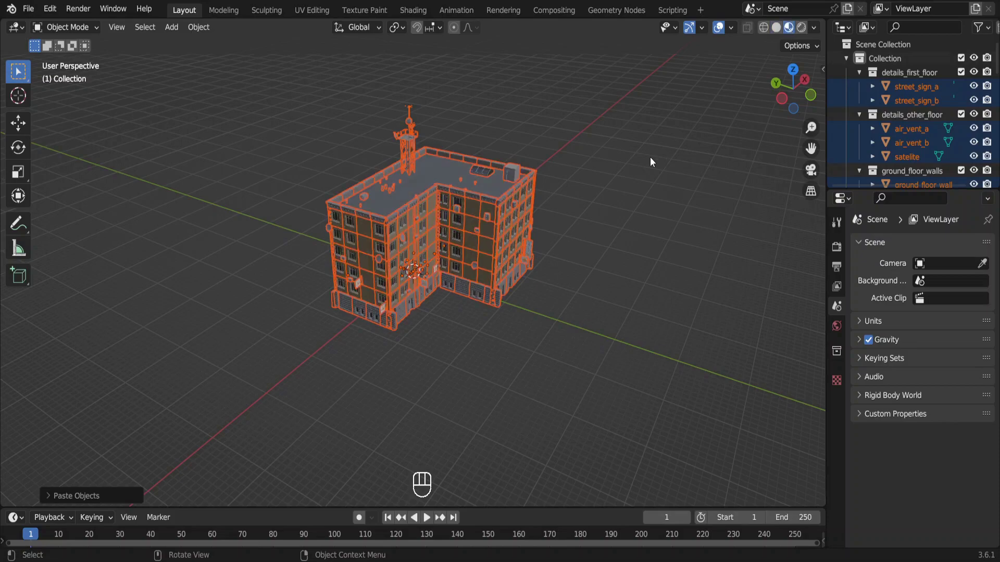
mouse_move(650, 157)
middle_mouse_down("ctrl")
mouse_move(650, 83)
mouse_move(617, 214)
mouse_move(684, 158)
mouse_move(650, 157)
middle_mouse_up("ctrl")
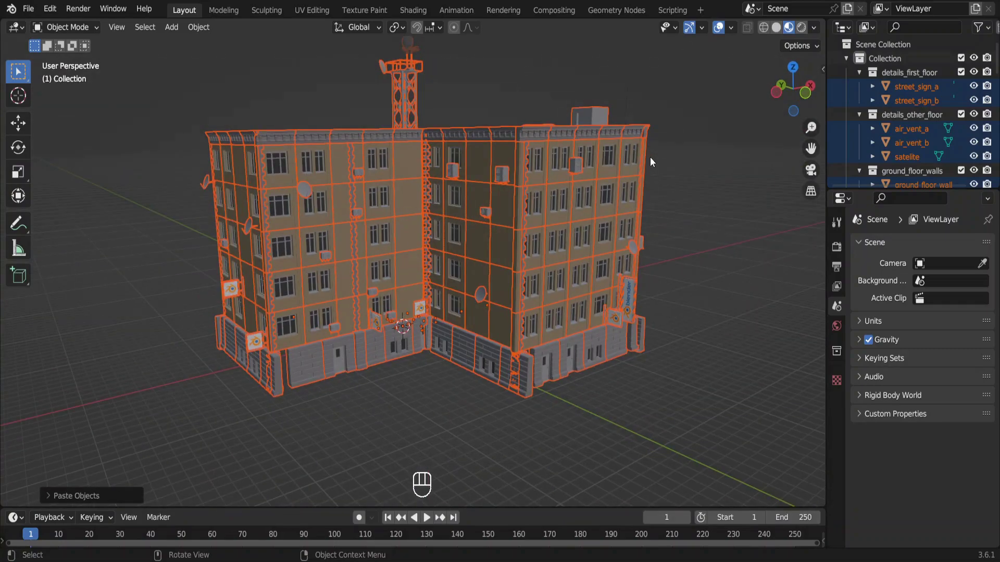
Open the building's node tree in the Geometry Nodes workspace and examine the Flat roof node's settings
left_click(615, 9)
key("a")
key("KP_Decimal")
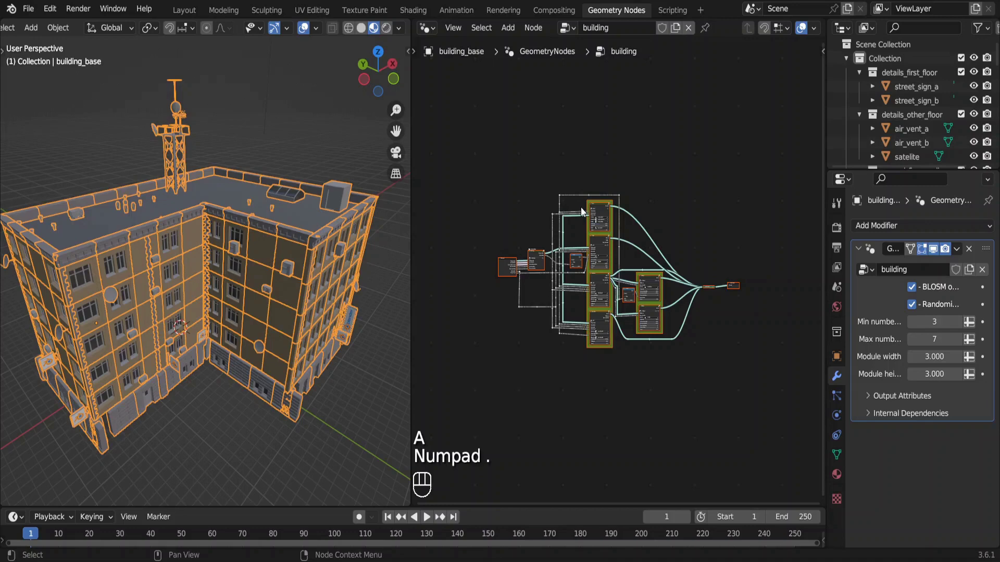
middle_click_drag(552, 249, 552, 249, "ctrl")
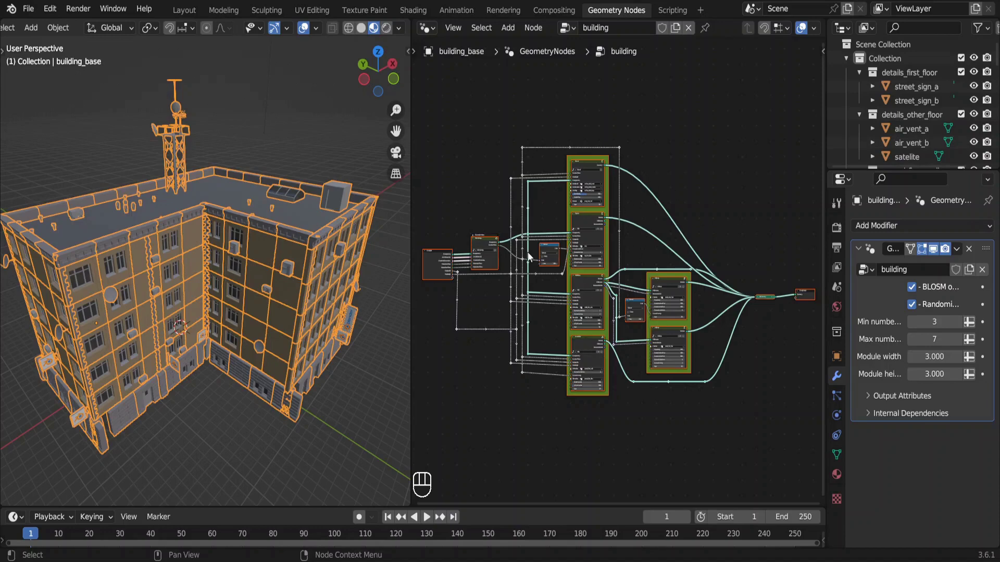
left_click(595, 177)
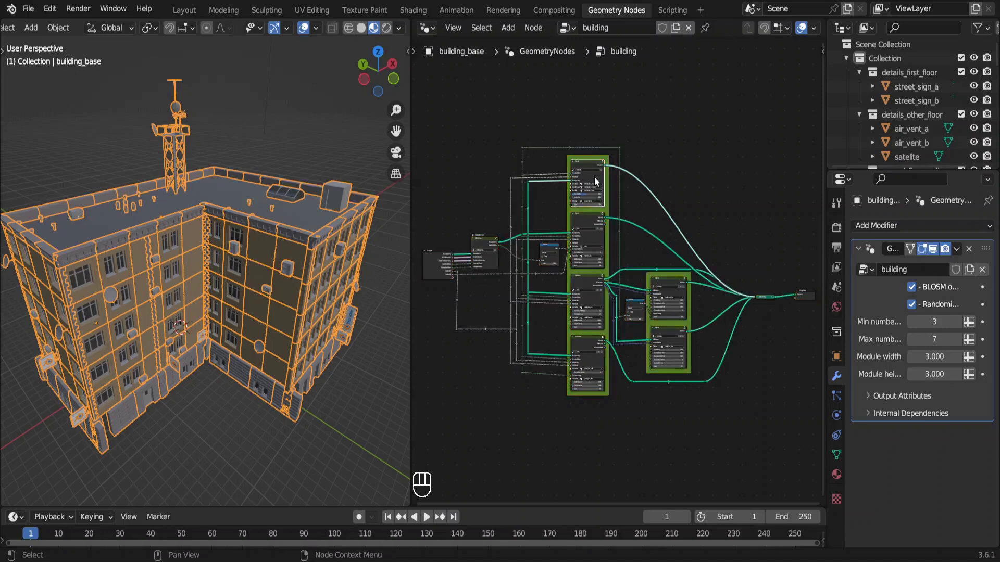
key("KP_Decimal")
middle_click_drag(654, 268, 655, 268, "ctrl")
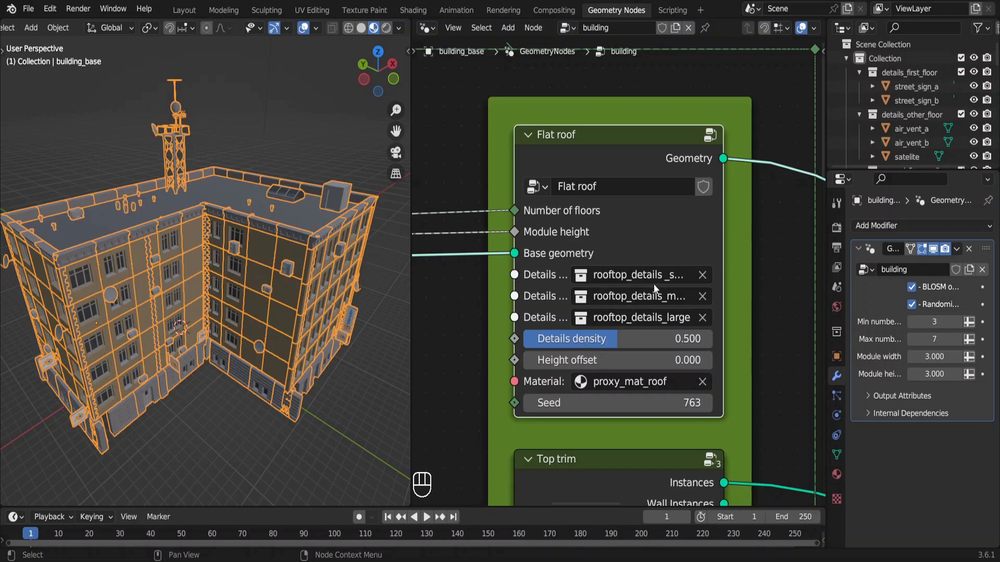
Vary the building nodes' seeds, setting Ground floor to 680 and the Wall props node using details_other_floor to 320
left_click_drag(610, 341, 617, 360)
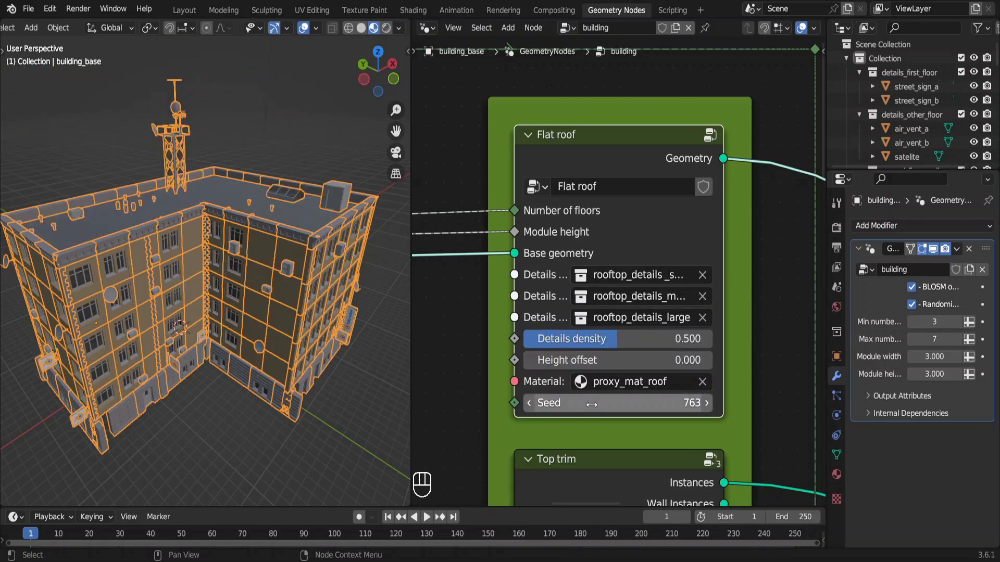
mouse_move(592, 404)
left_mouse_down()
mouse_move(625, 404)
mouse_move(590, 407)
left_mouse_up()
middle_click_drag(595, 429, 584, 211)
middle_click_drag(576, 338, 595, 185)
left_click_drag(594, 410, 698, 410)
left_click_drag(594, 431, 607, 431)
left_click_drag(593, 431, 617, 431)
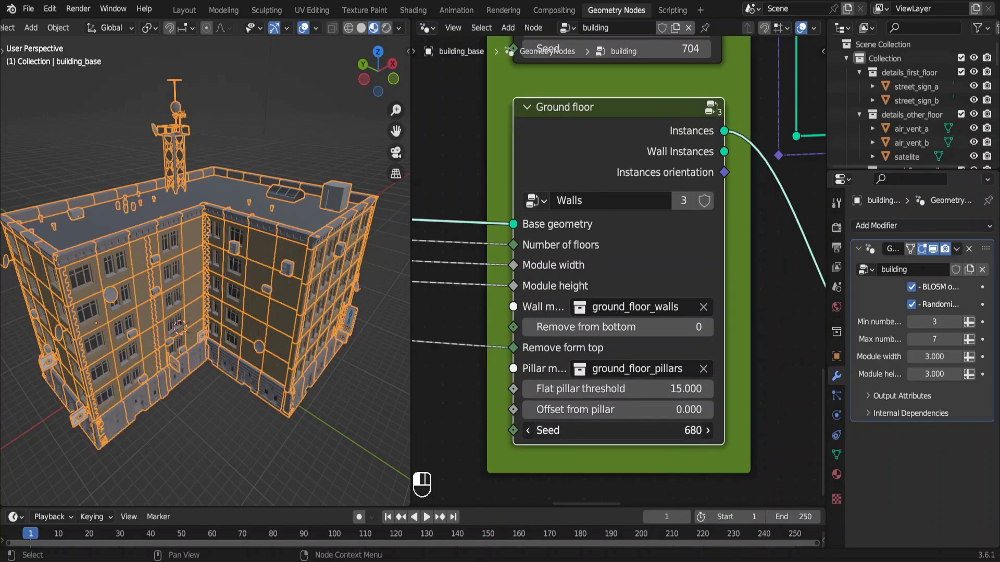
left_click_drag(594, 286, 620, 286)
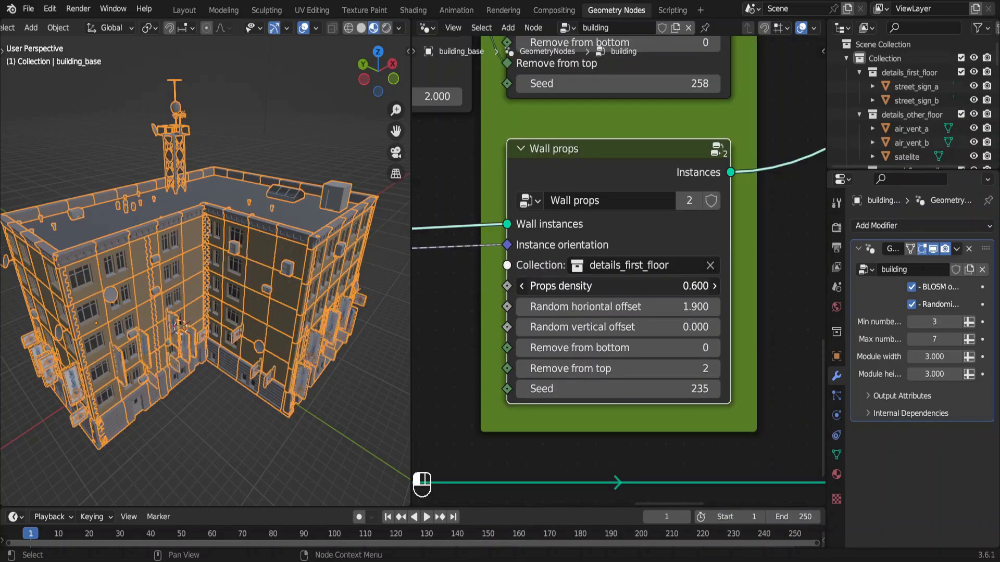
middle_click_drag(614, 431, 615, 57)
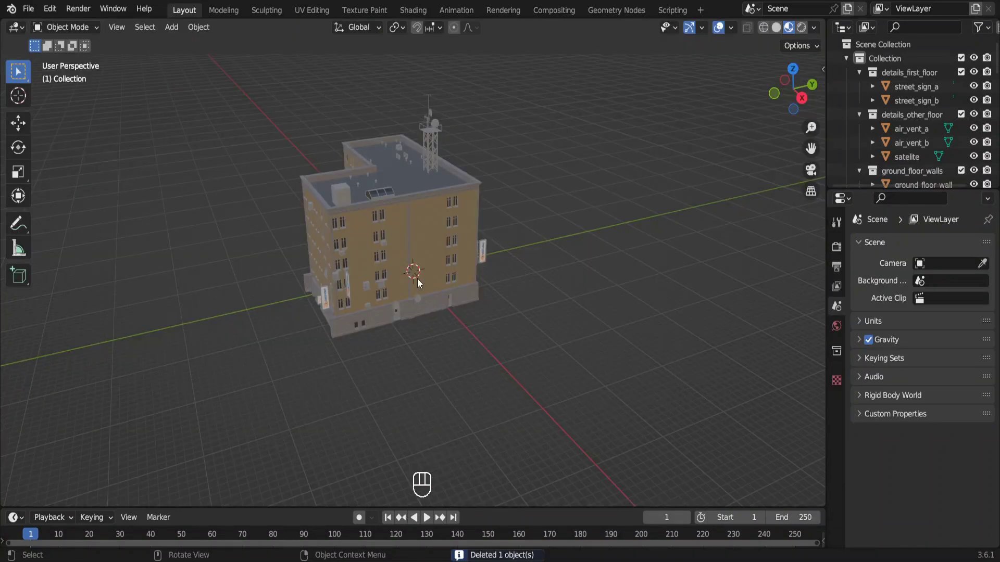
Add a mesh plane and move it clear of the building to about X 35.85 m, Y -2.67 m
key("shift+a")
mouse_move(418, 279)
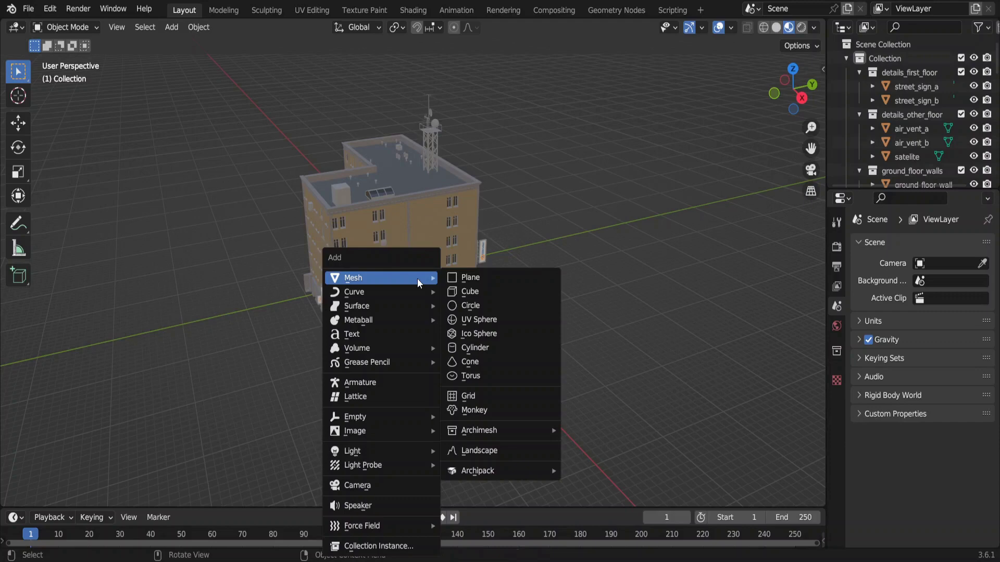
left_click(464, 277)
key("g")
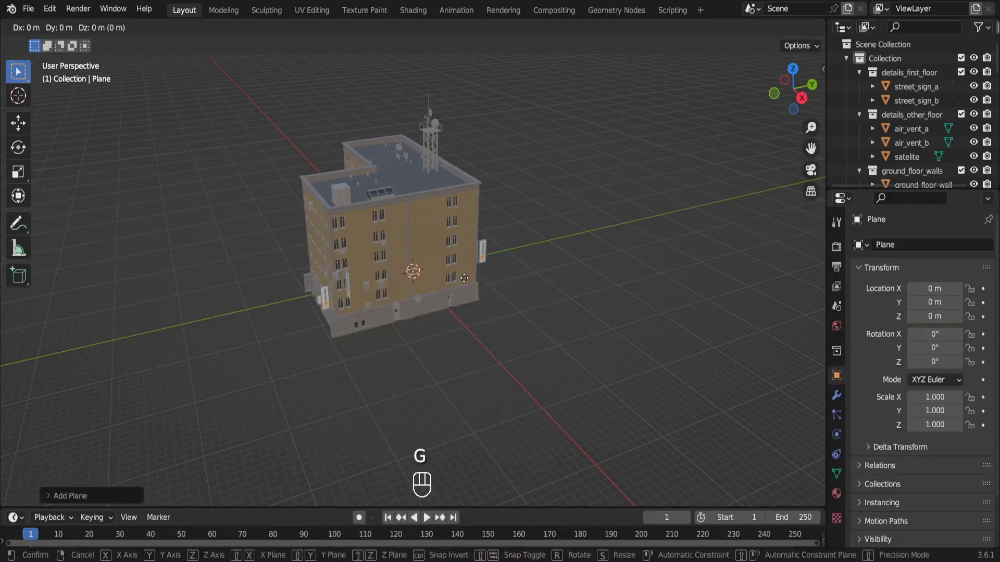
left_click(557, 401)
Scale the plane uniformly by 7.5
key("s")
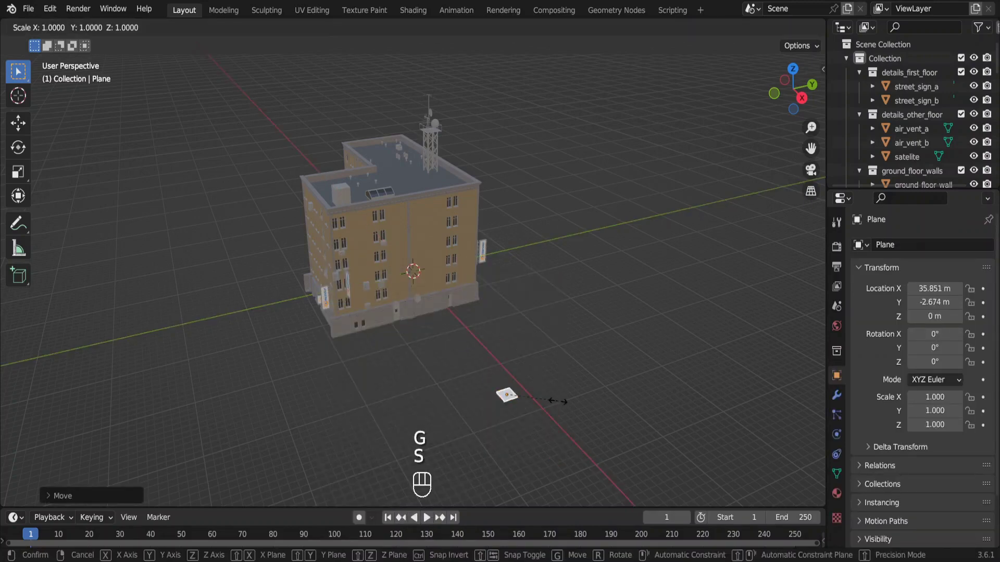
type("7.5")
left_click(557, 402)
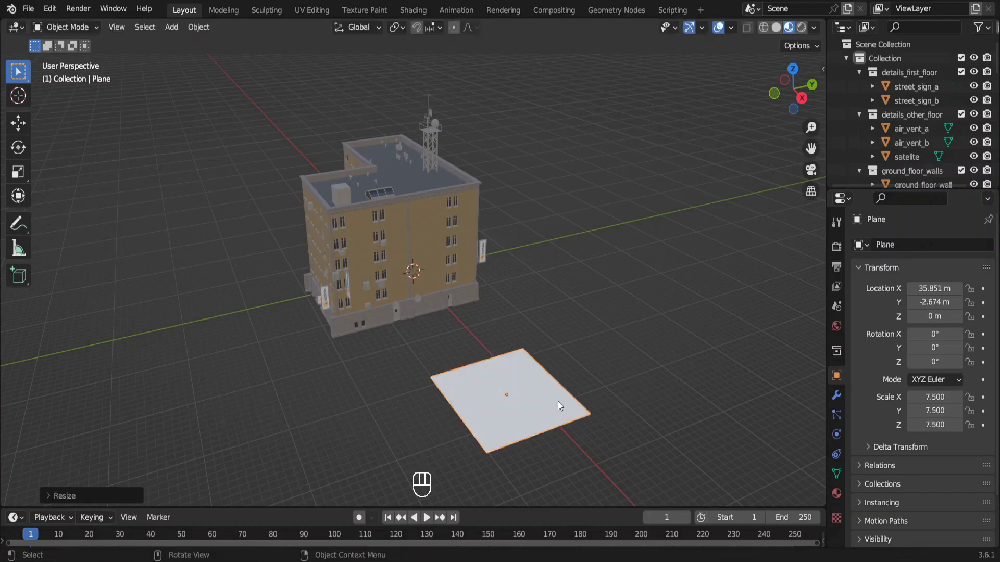
In Edit Mode, extrude the plane's +Y edge 15 m along Y and repeat the extrusion once to form three squares in a row
key("Tab")
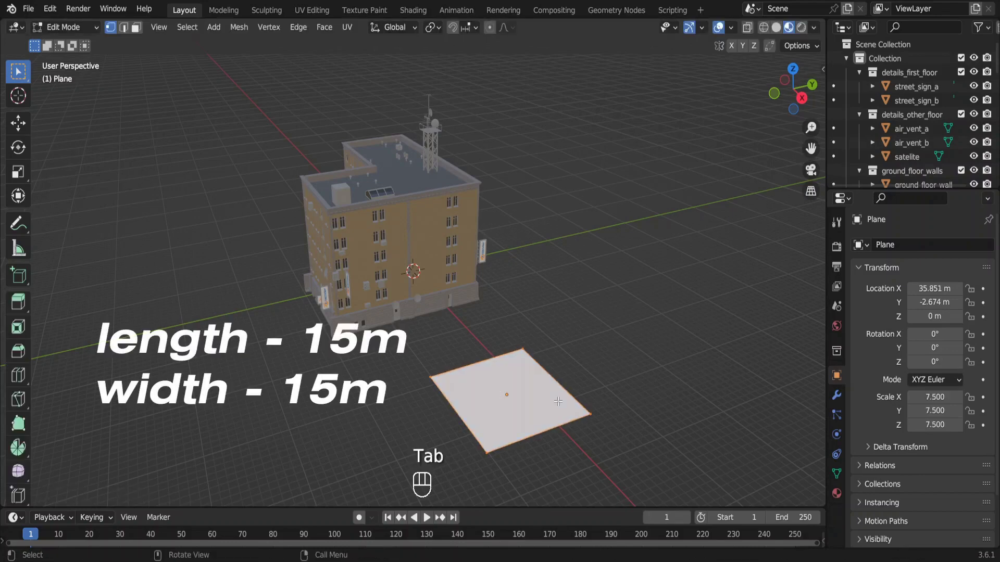
key("3")
key("2")
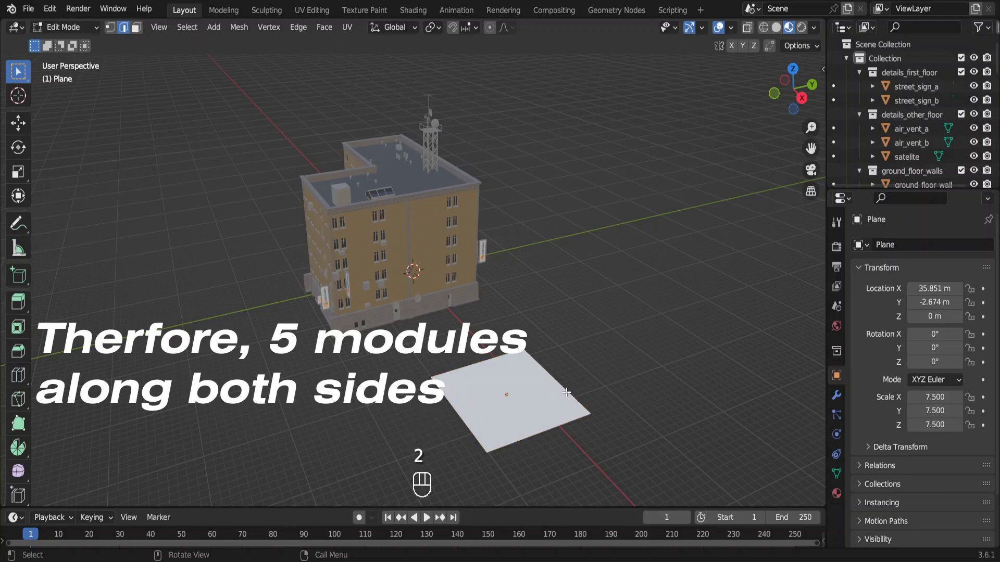
key("e")
key("y")
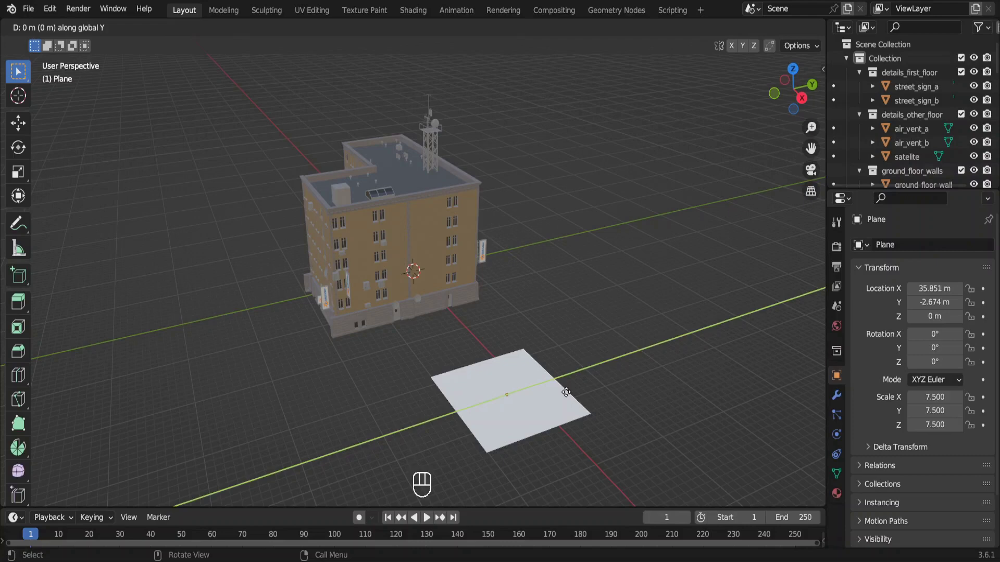
type("15")
key("Return")
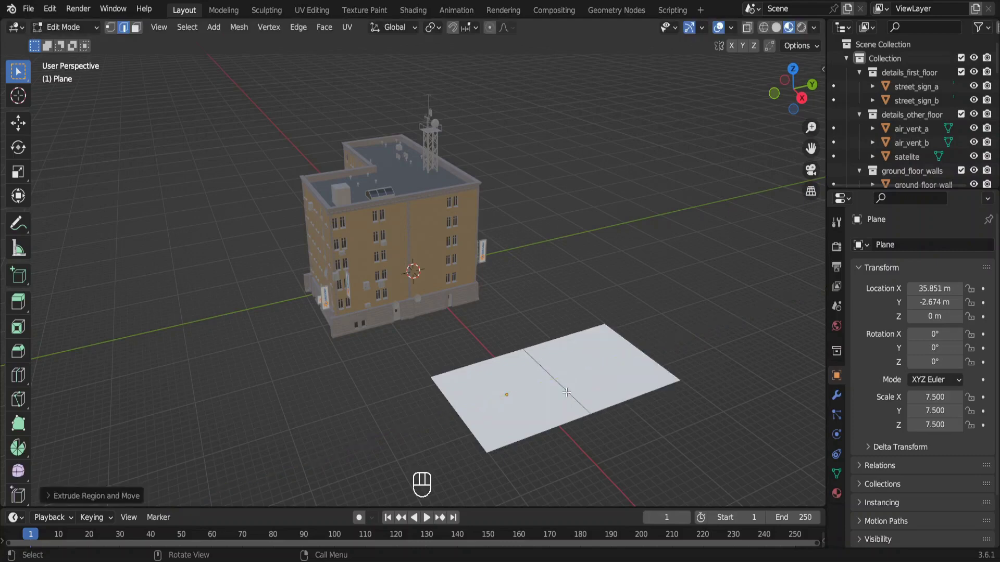
key("shift+r")
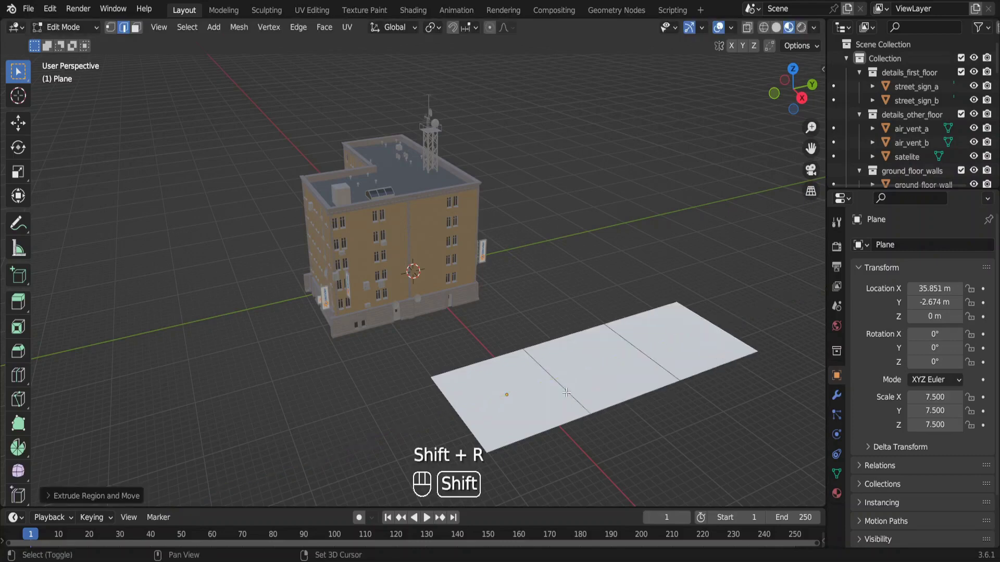
Extrude the middle square's outer edge along X, away from the building, and return to Object Mode
left_click(634, 401)
key("e")
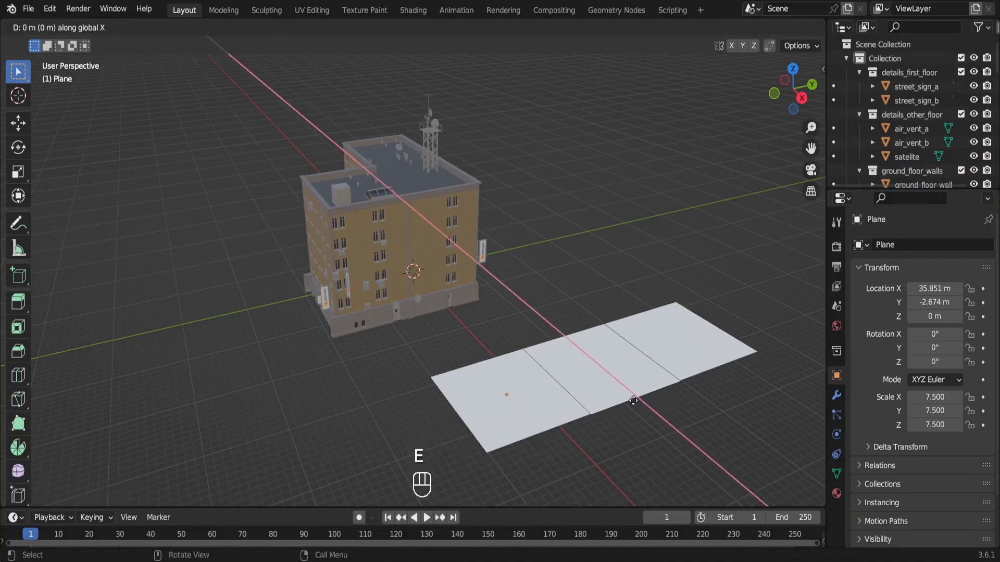
left_click(634, 405)
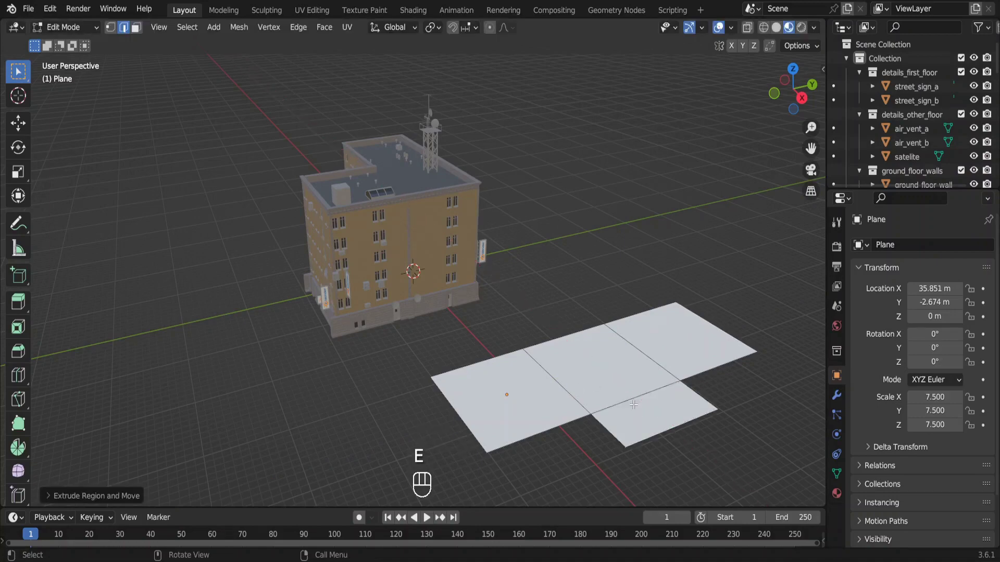
key("Tab")
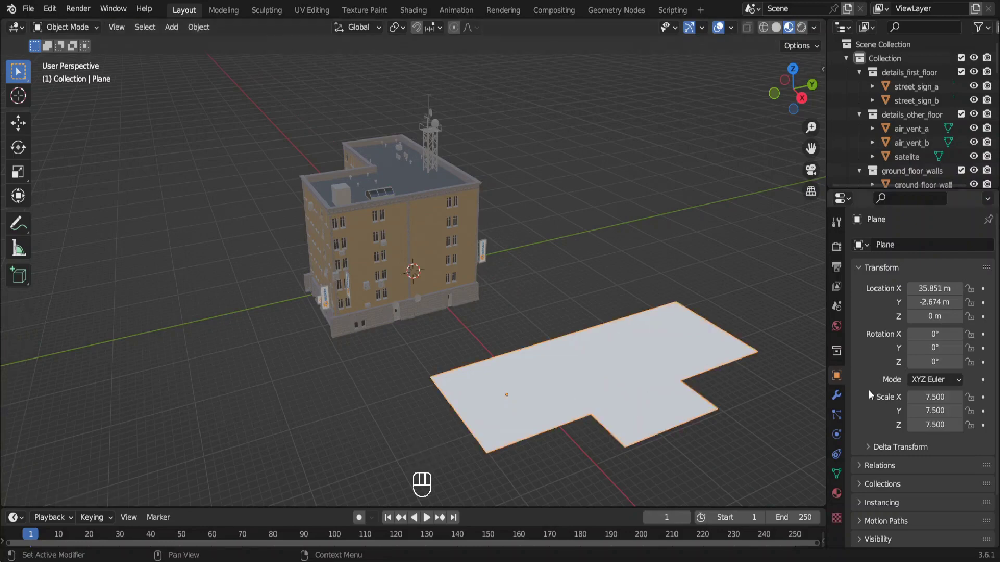
Add a Geometry Nodes modifier to the plane and assign the existing building node group to it
left_click(836, 396)
left_click(885, 247)
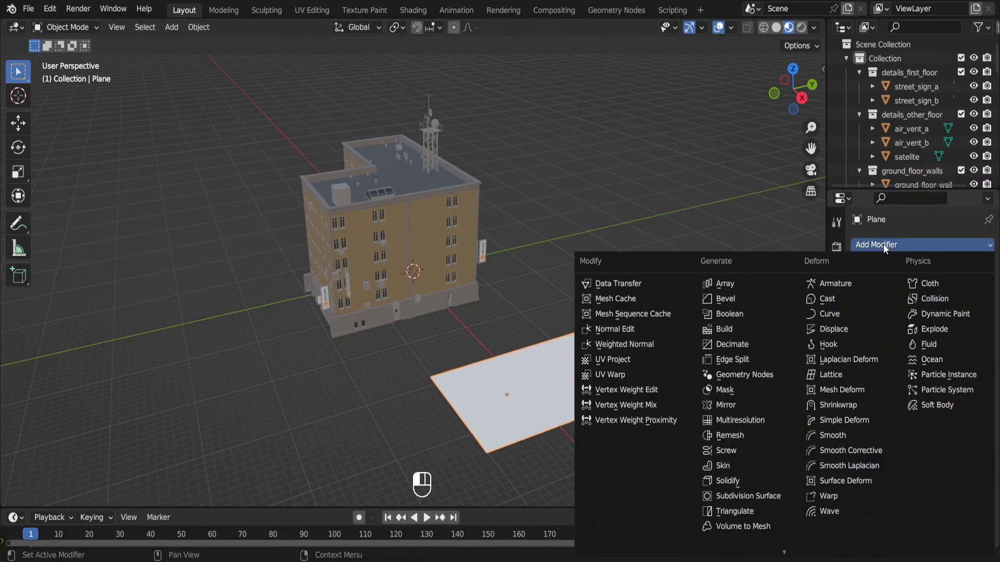
left_click(768, 375)
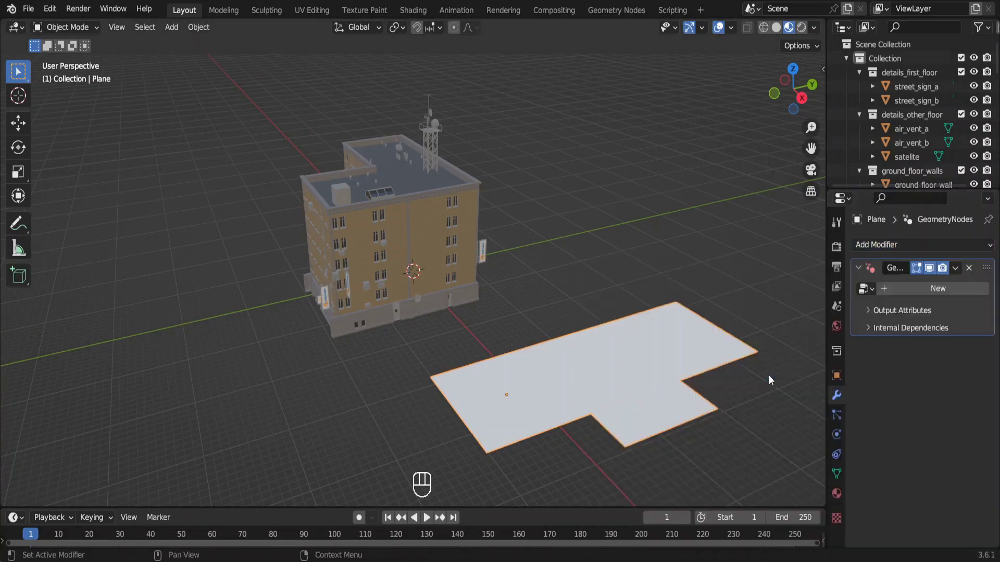
left_click(866, 288)
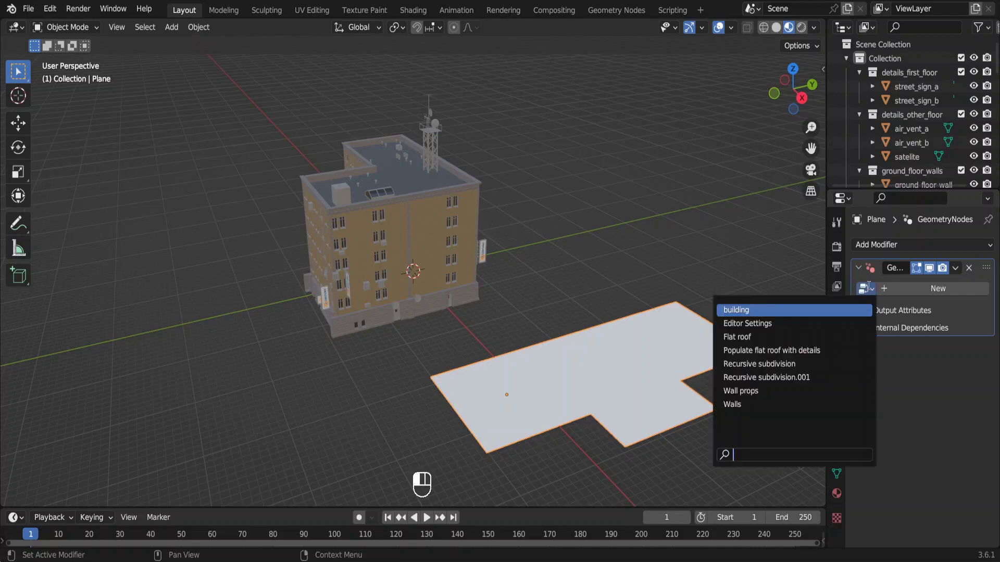
left_click(817, 310)
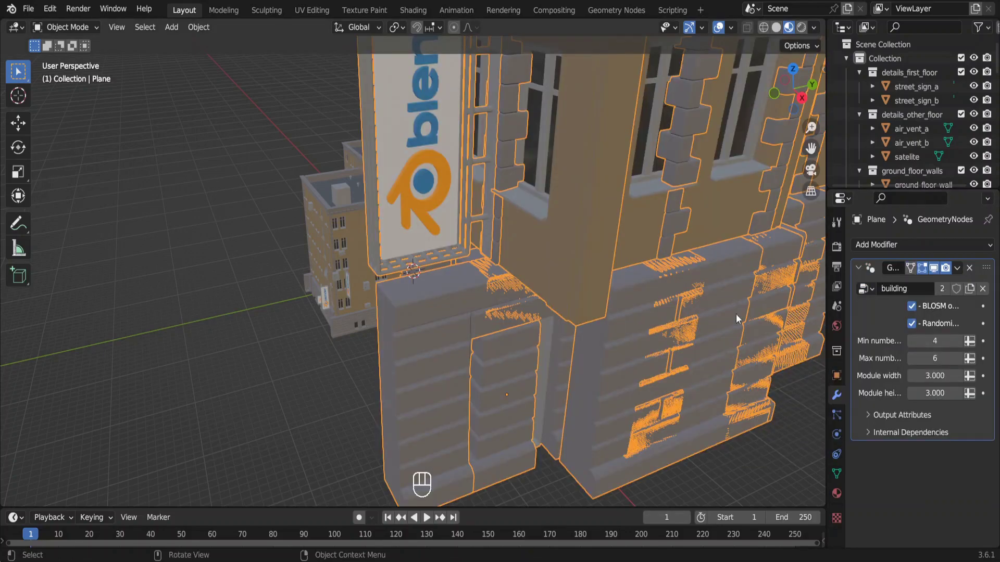
Turn off the plane's building modifier in the viewport, apply the plane's object transform, and turn the modifier display back on
middle_click_drag(552, 323, 558, 344, "ctrl")
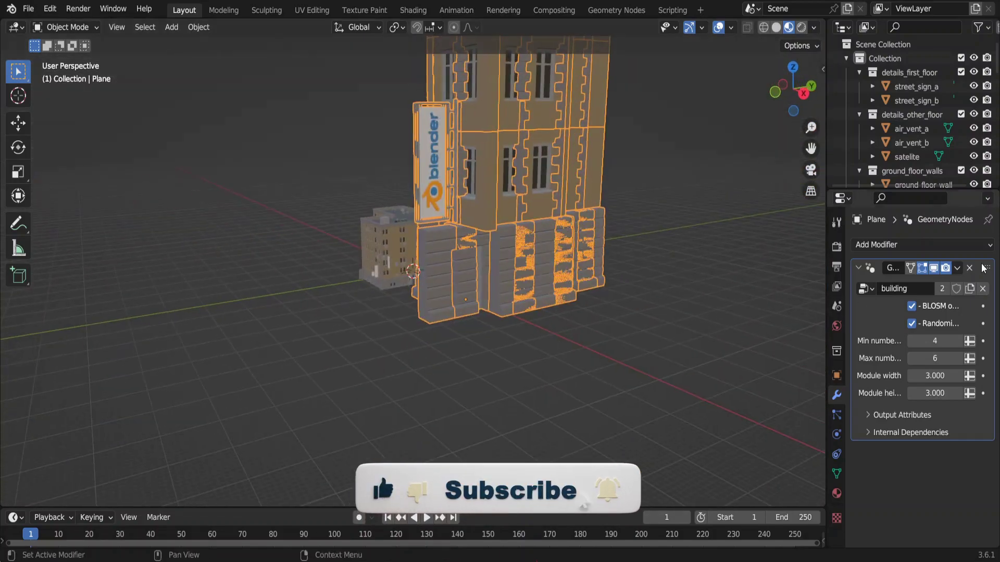
left_click(931, 269)
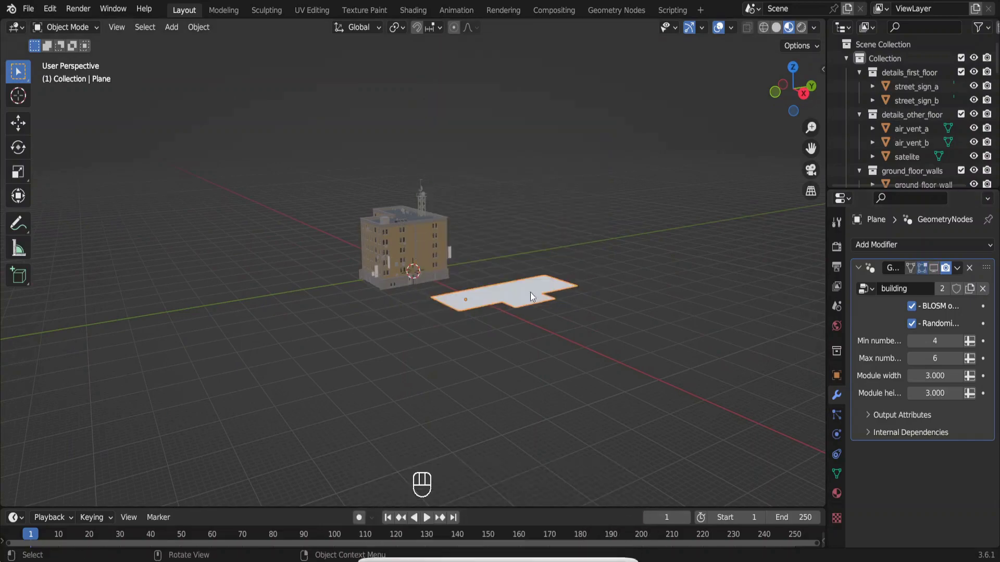
key("ctrl+a")
left_click(506, 320)
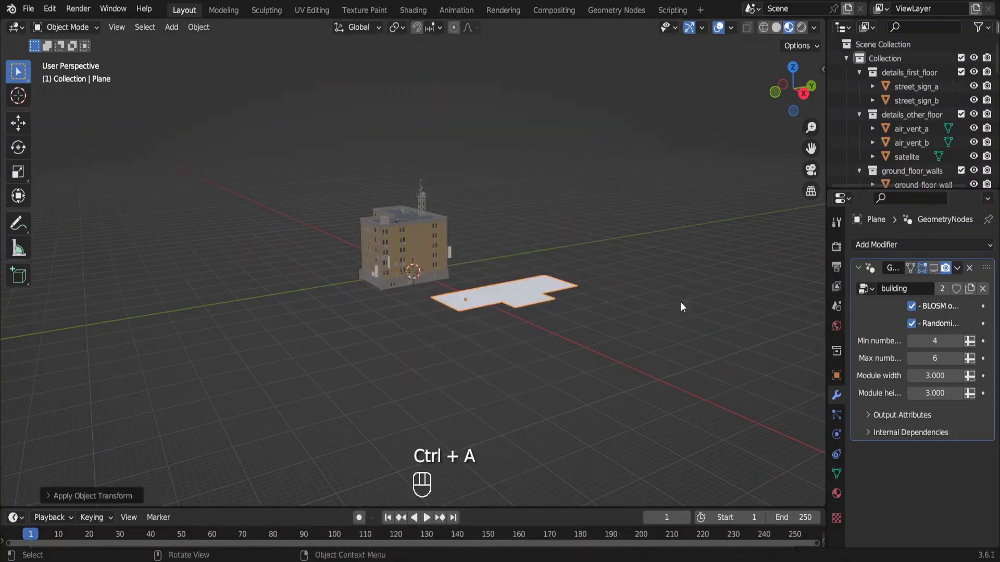
left_click(932, 268)
scroll(466, 277, "up", 8)
mouse_move(934, 359)
left_mouse_down()
mouse_move(906, 358)
mouse_move(940, 359)
mouse_move(932, 359)
left_mouse_up()
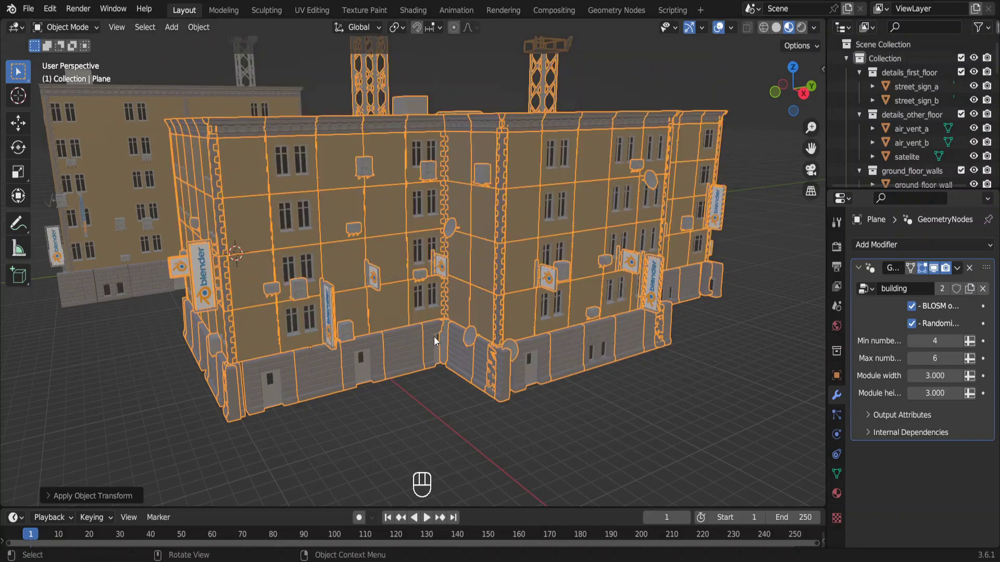
Hide the geometry nodes result of building_base in the viewport and bring the middle_floor_wall_02 module into close view
left_click(123, 196)
key("KP_Decimal")
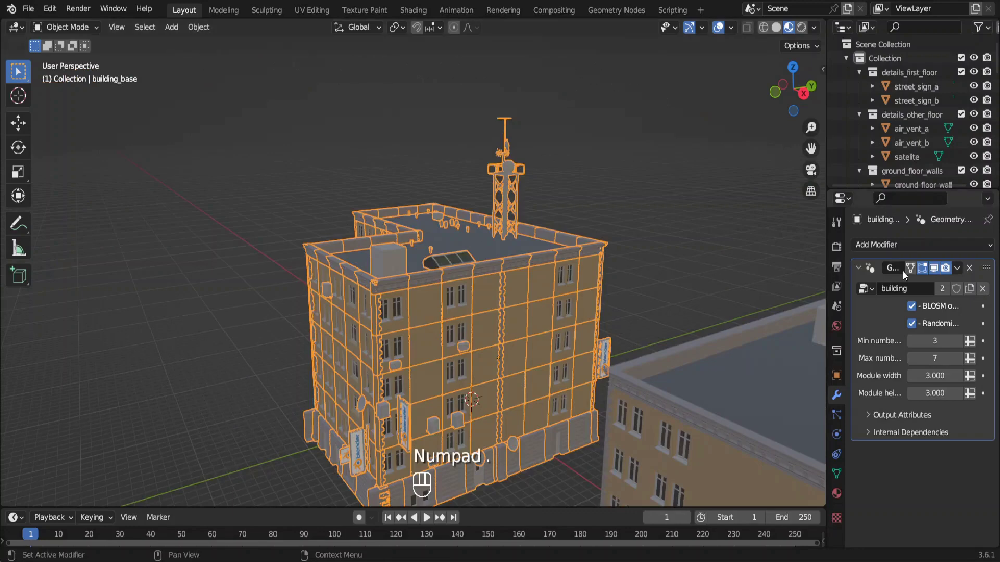
left_click(934, 267)
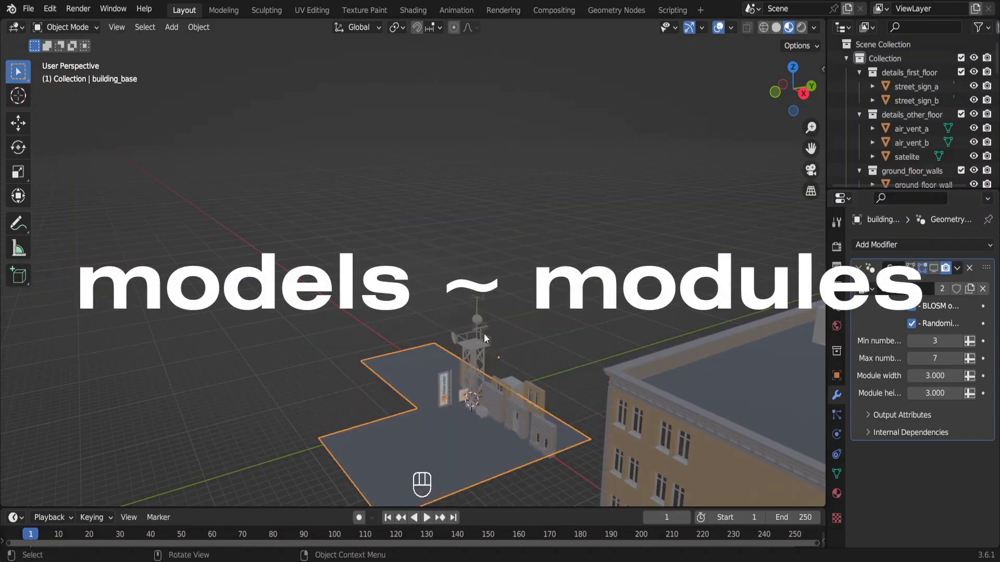
left_click(526, 395)
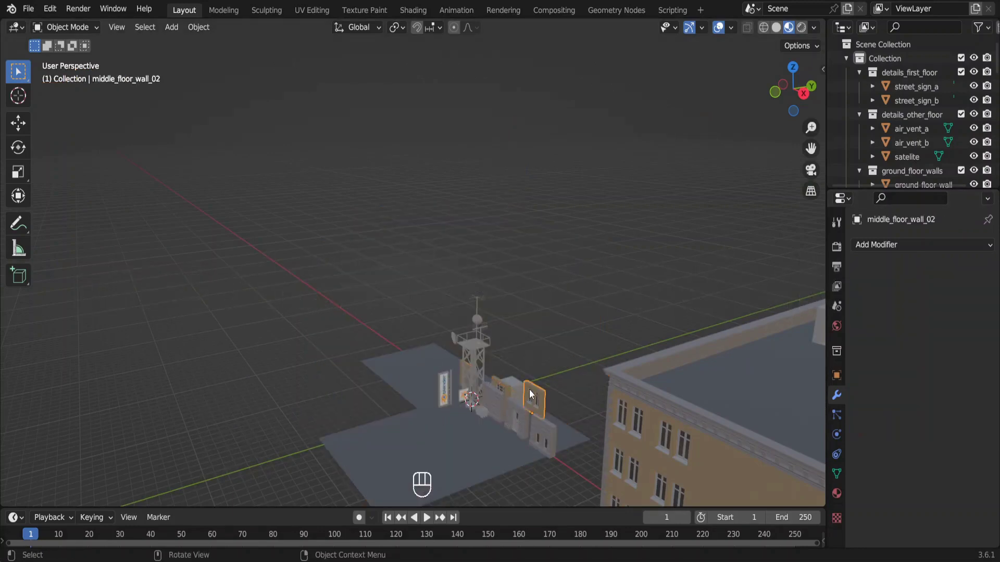
key("KP_Decimal")
middle_click_drag(529, 389, 354, 412)
Add a cube beside the middle_floor_wall_02 module and move its mesh up 1 m along Z in Edit Mode, keeping the origin in place
key("shift+a")
mouse_move(507, 430)
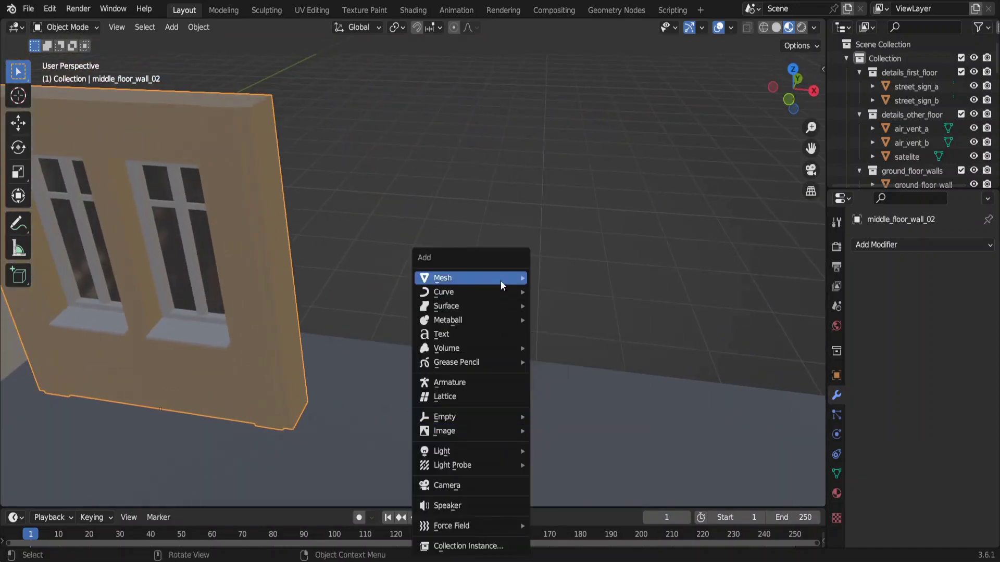
left_click(581, 292)
key("Tab")
type("gz")
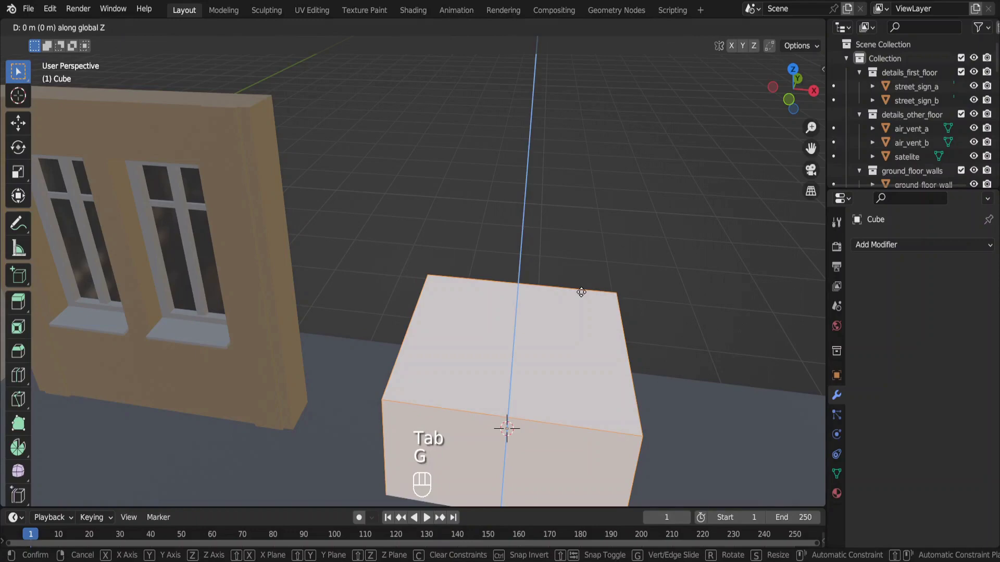
type("1")
key("Return")
key("Tab")
Set the cube's dimensions to 3 m in X, 0.5 m in Y and 3 m in Z, and compare them with middle_floor_wall_02
key("n")
double_click(754, 286)
type("3")
key("Return")
double_click(755, 299)
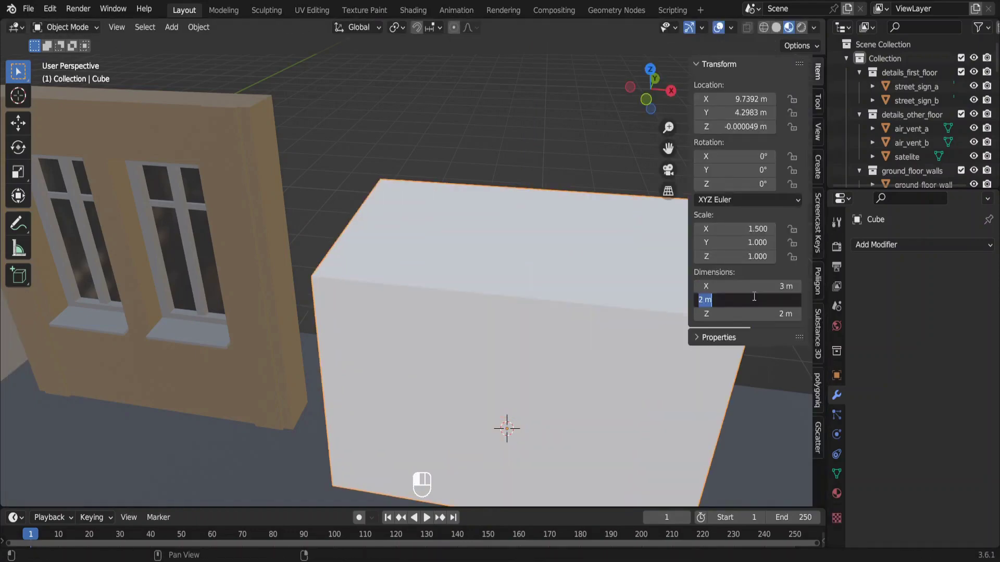
type("0.5")
key("Return")
double_click(755, 311)
type("3")
left_click(178, 249)
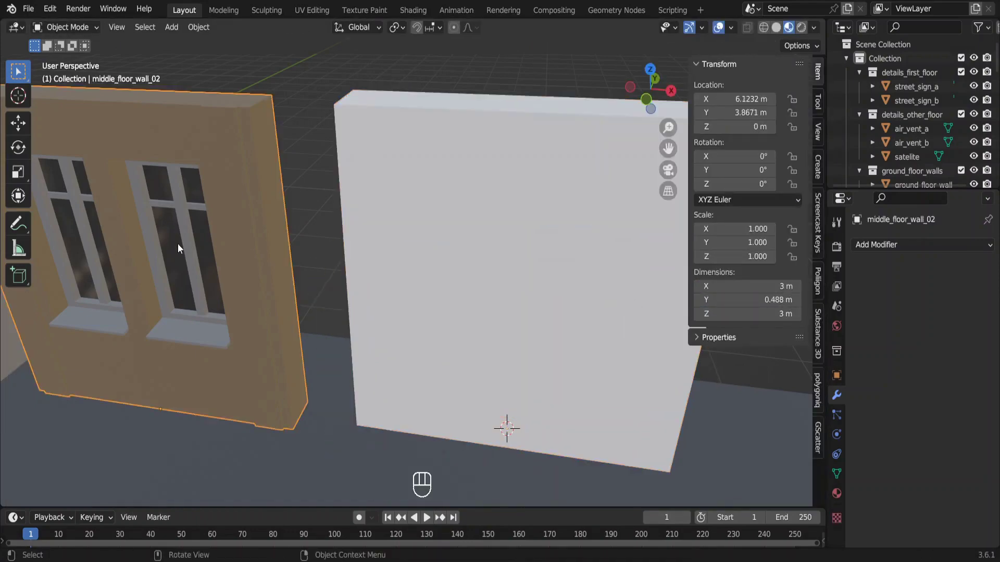
left_click(508, 279)
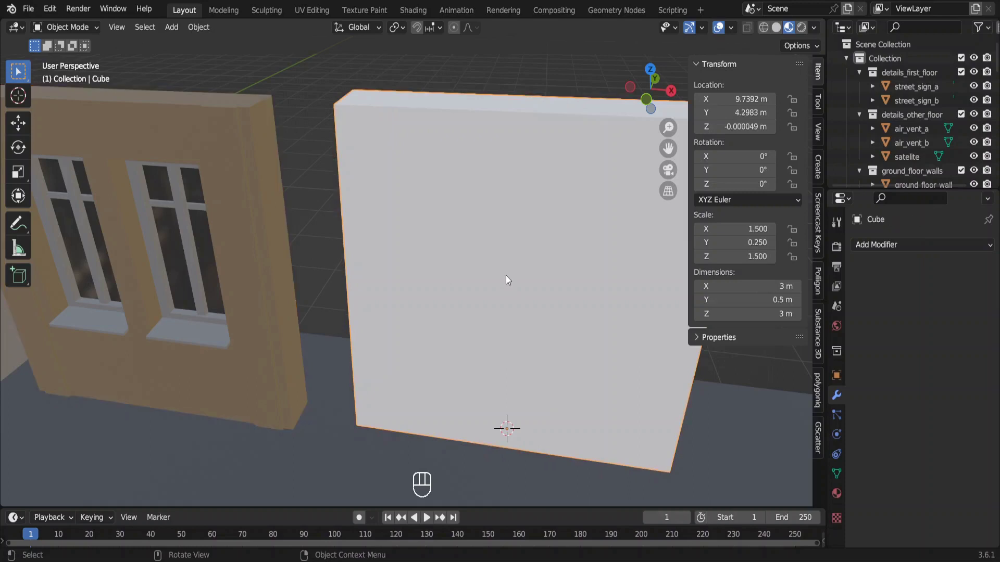
key("n")
In Edit Mode, add two vertical loop cuts to the wall block and scale them along X by 0.5 to outline a central strip
key("Tab")
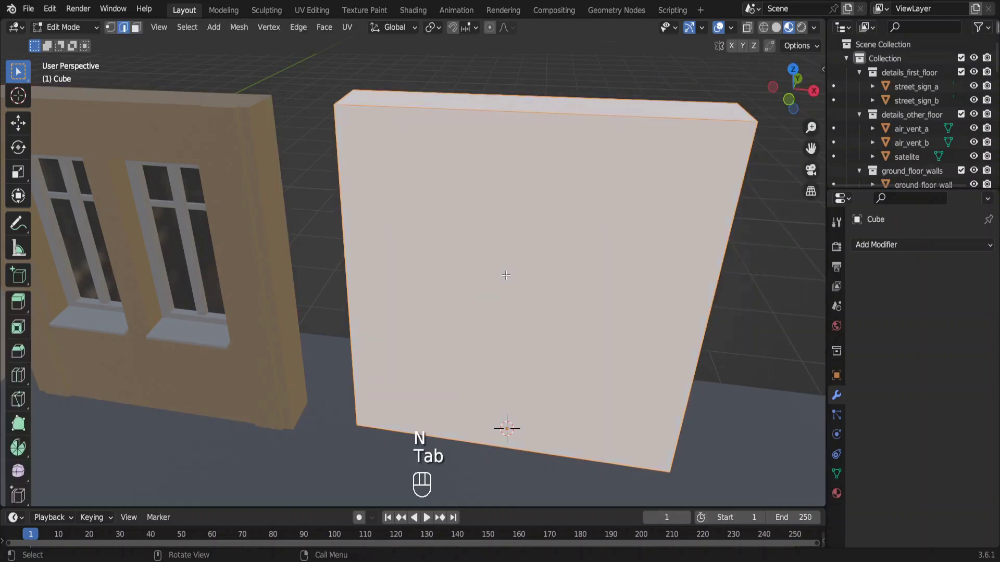
key("ctrl+r")
scroll(552, 172, "up", 1)
left_click(552, 172)
type("sx.5")
key("Return")
Add two horizontal loop cuts across the wall block and scale them along Z by 2.7
key("ctrl+r")
scroll(748, 235, "up", 1)
left_click(748, 235)
type("sz")
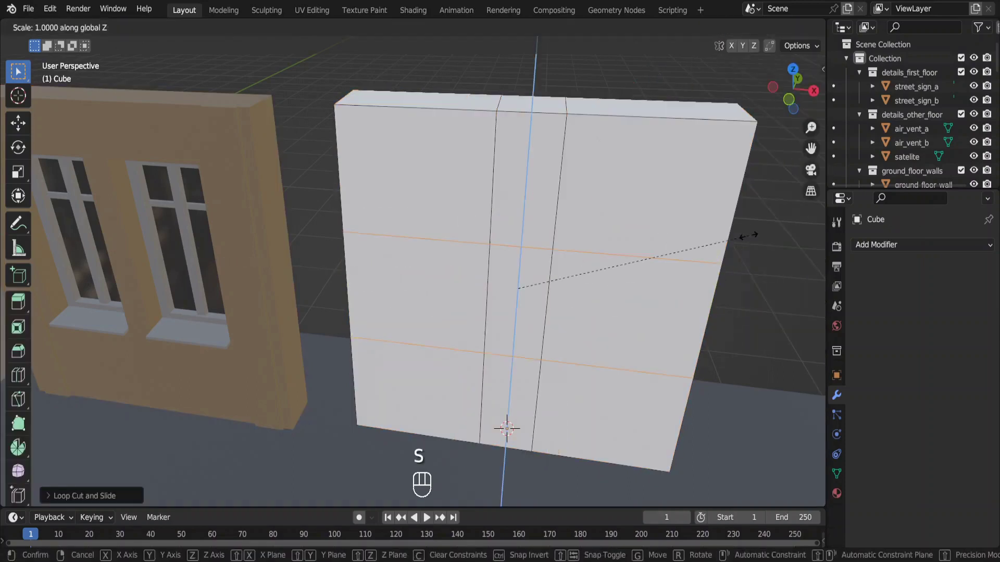
type("2.7")
key("Return")
Add another pair of horizontal loop cuts and extrude the front's upper and lower bands and central strip outward by 0.05 m, repeating the extrusion
key("ctrl+r")
scroll(749, 236, "up", 1)
left_click(748, 236)
type("s")
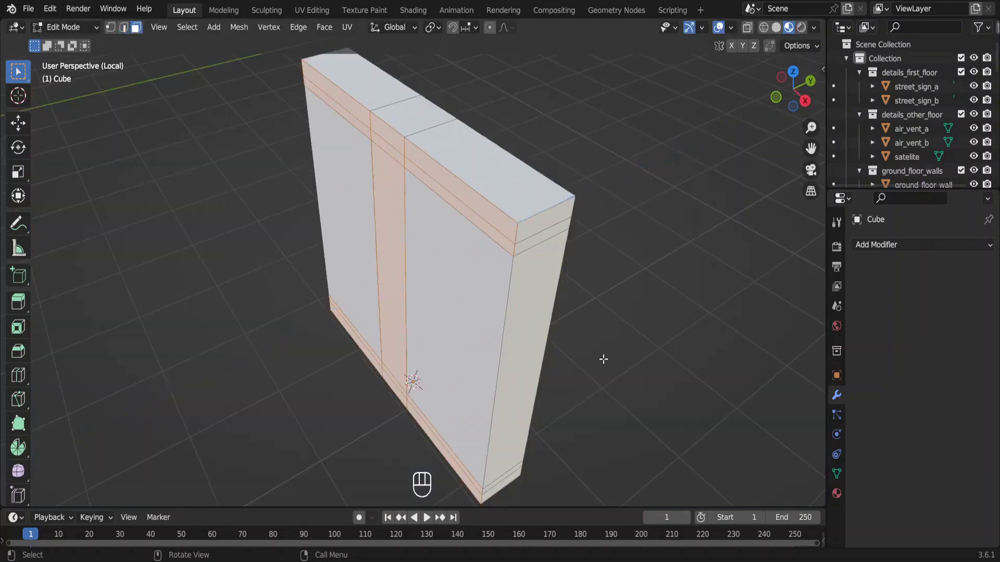
type("e.05")
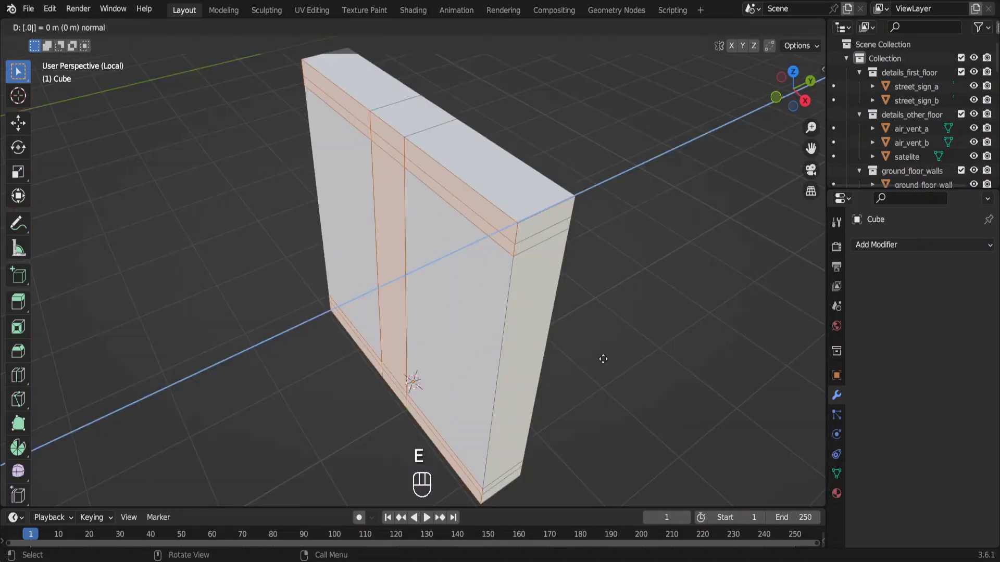
key("shift+r")
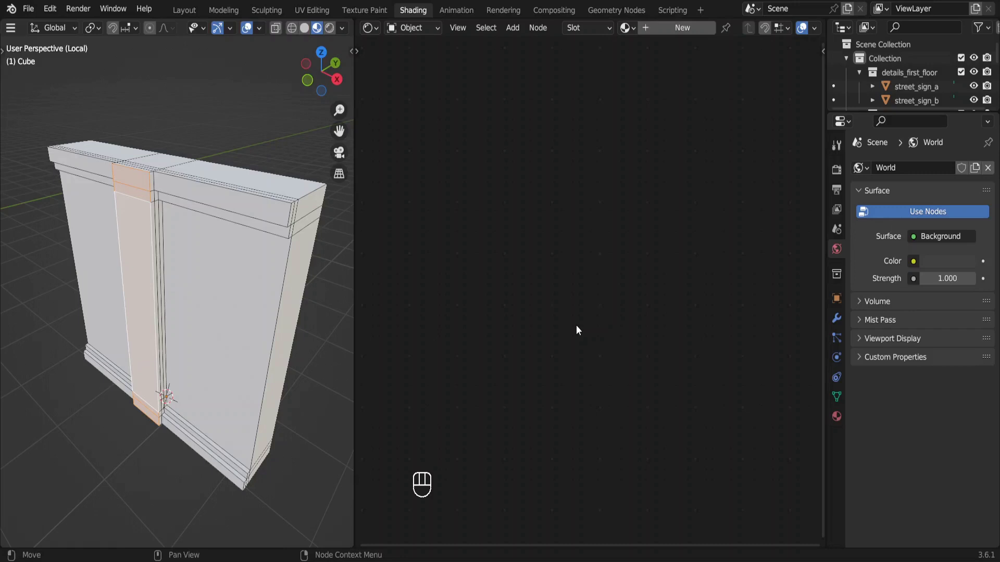
In the Shading workspace, show the EPBR add-on's online assets and choose the Bricks category
key("n")
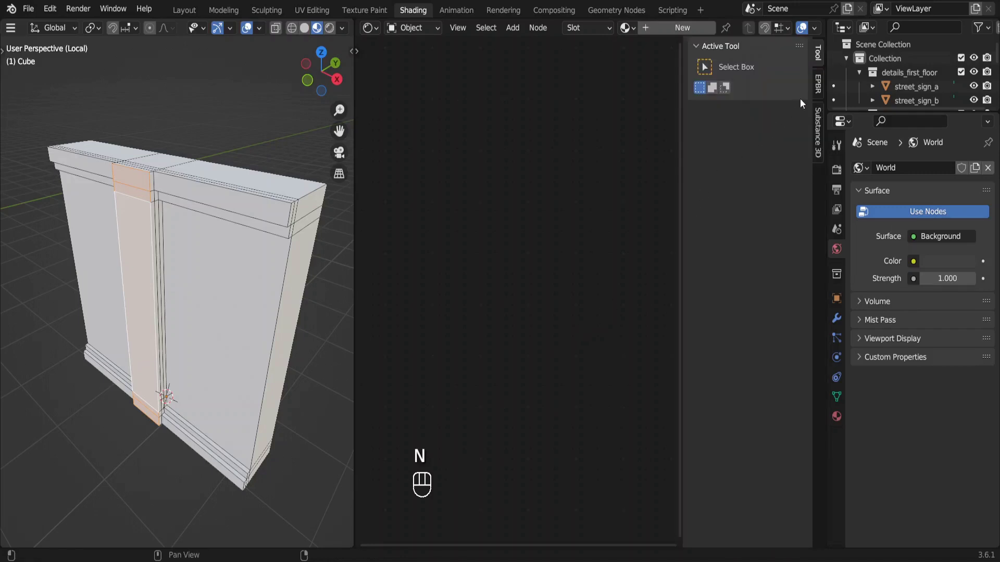
left_click(817, 83)
left_click(766, 77)
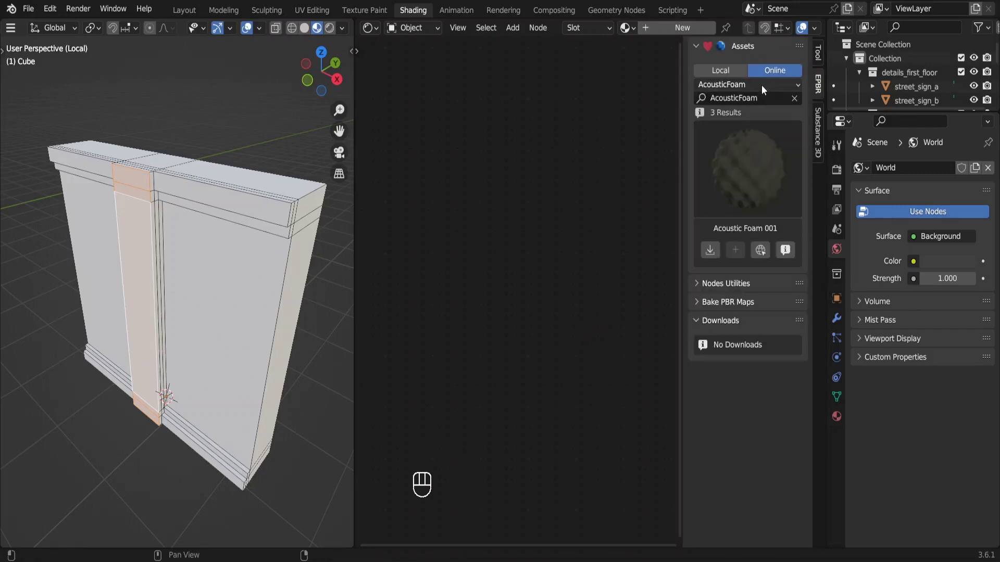
left_click(761, 85)
left_click(433, 149)
Choose the Bricks 012 asset and add it to the wall block as a 1K-JPG material
left_click(736, 149)
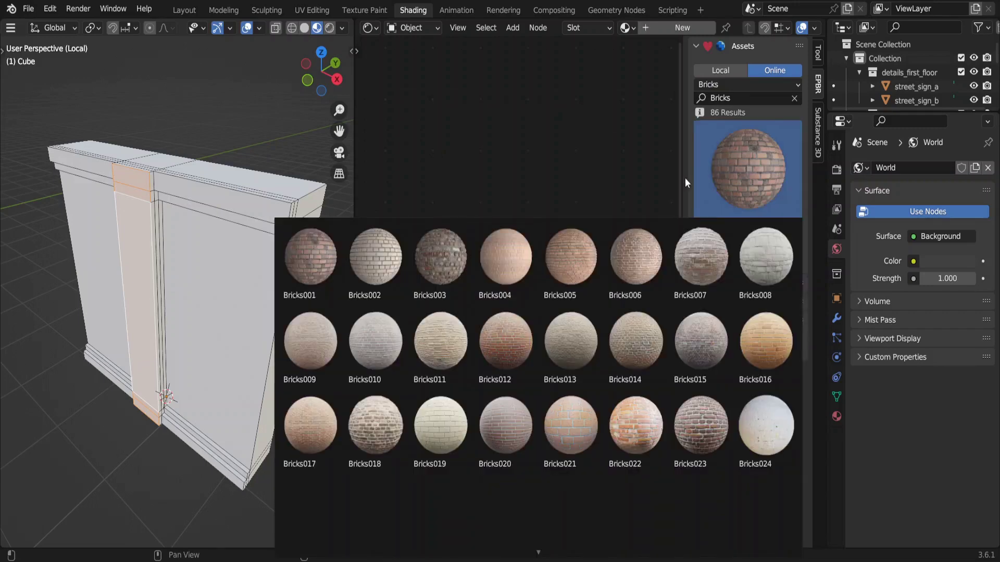
left_click(523, 333)
left_click(734, 250)
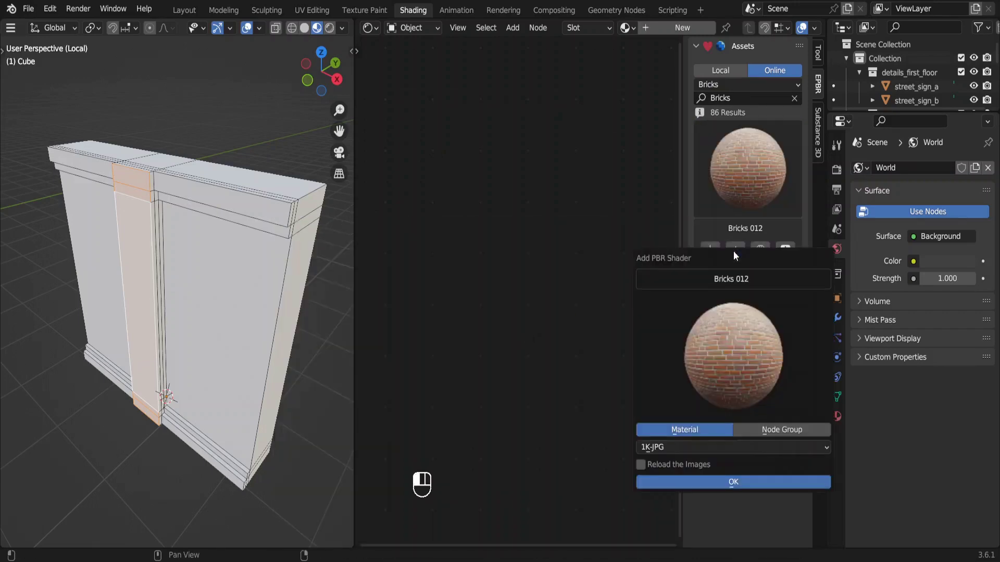
left_click(738, 482)
Select all of the wall block's faces and unwrap them with Cube Projection
key("a")
key("u")
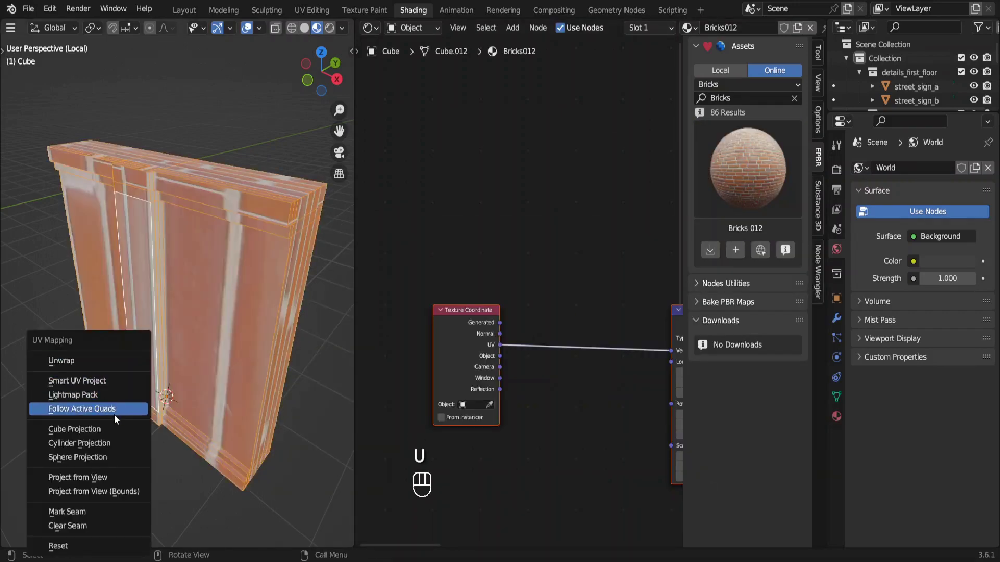
left_click(112, 427)
middle_click_drag(113, 424, 149, 303)
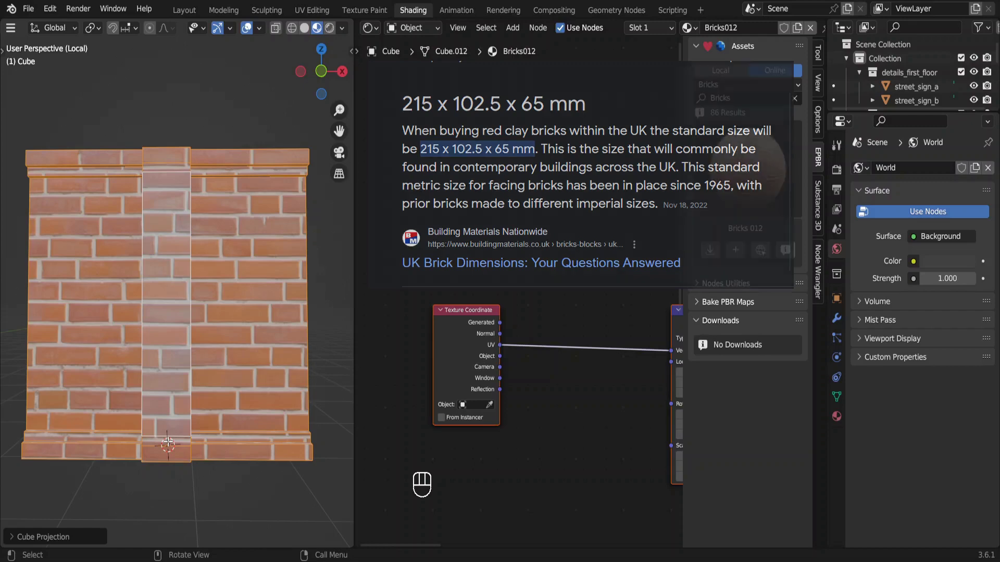
Divide 3000 by 65 and then by 14 in Calculator, and set the Mapping node's scale to 3.3 on all three axes
type("3000 ÷ ")
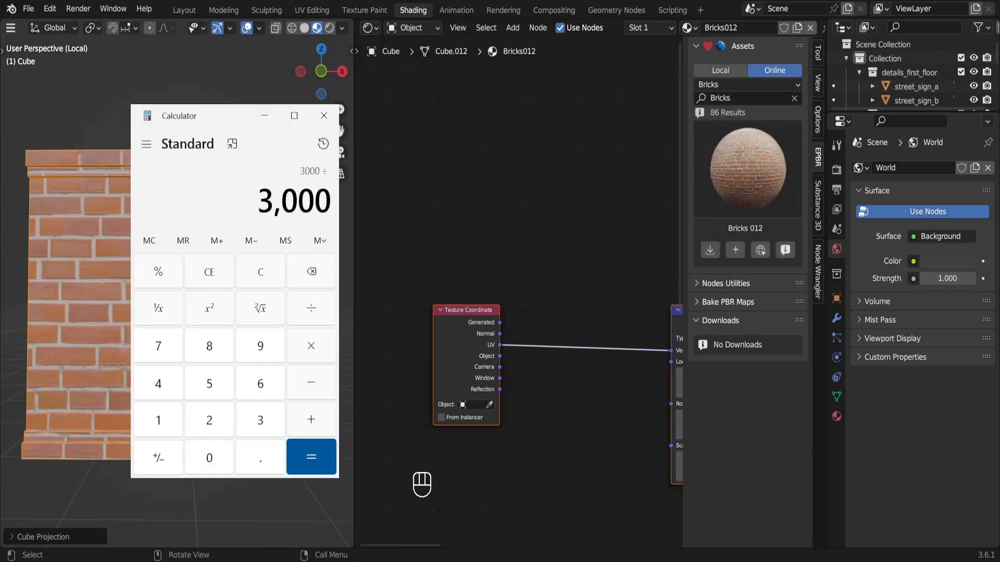
type("65")
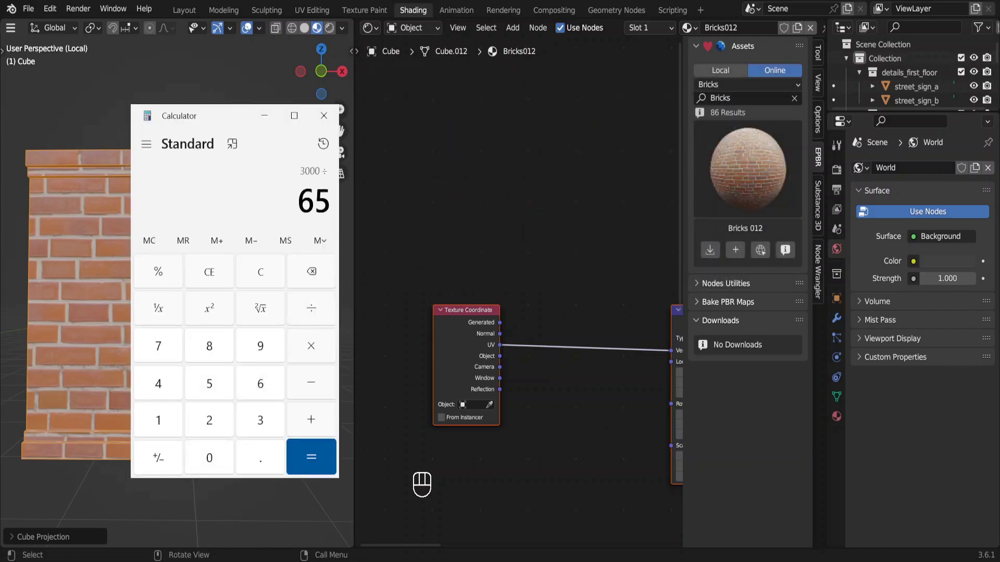
key("Return")
type("/")
middle_click_drag(677, 459, 525, 449)
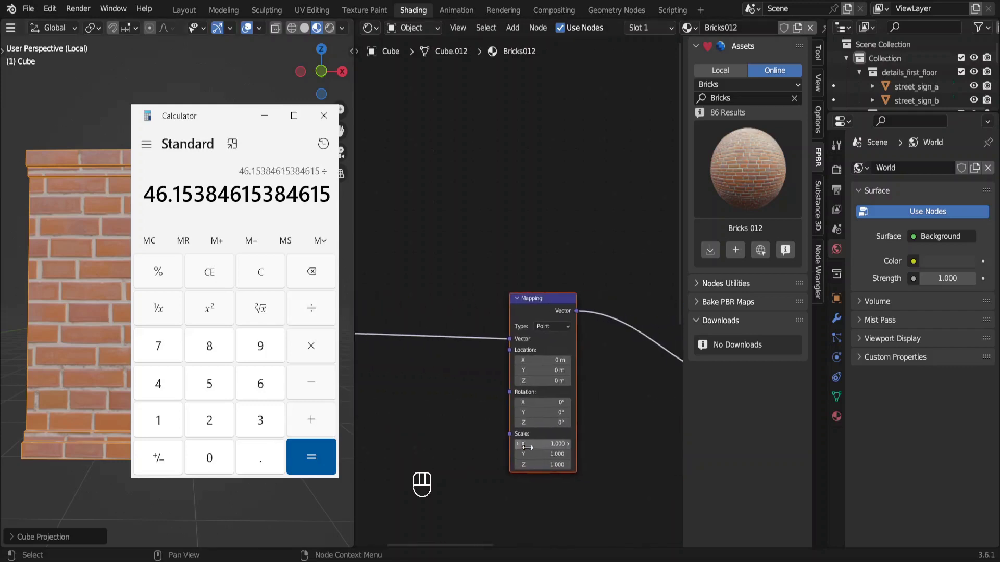
left_click_drag(528, 448, 528, 466)
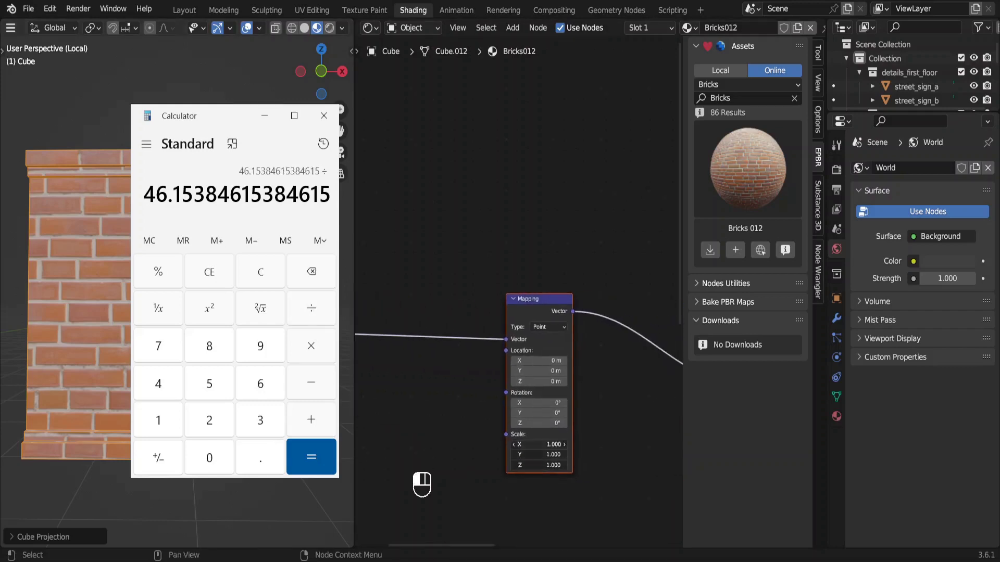
type("14")
key("Return")
type("3")
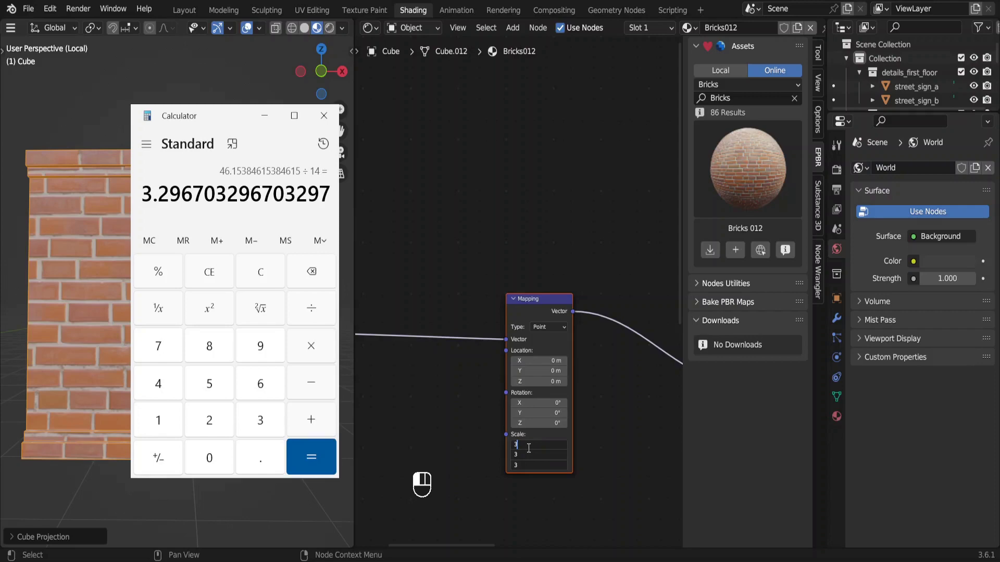
type(".3")
key("Return")
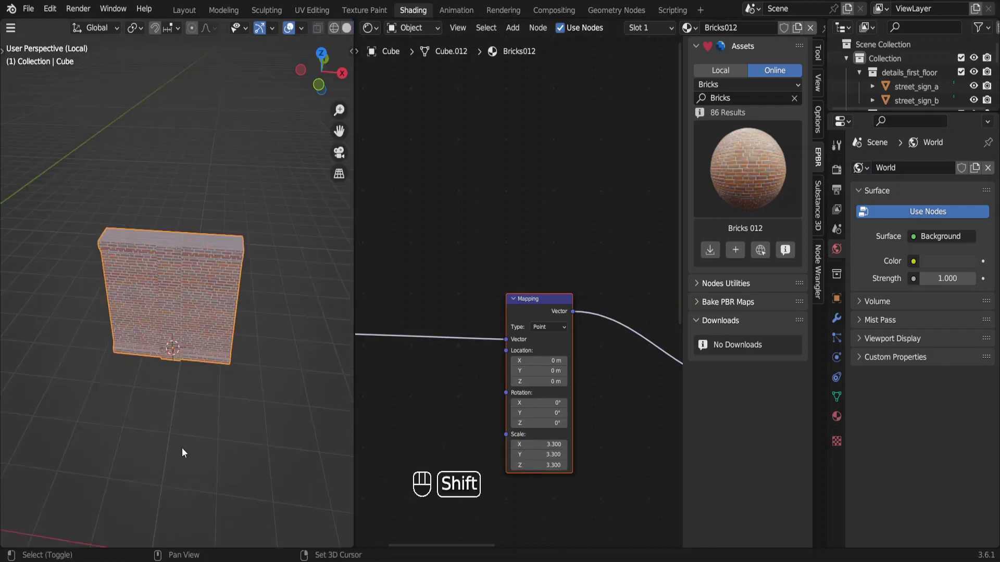
Add an Archimesh rail window and move it onto the empty floor area in front of the brick wall
key("shift+a")
mouse_move(182, 452)
mouse_move(166, 273)
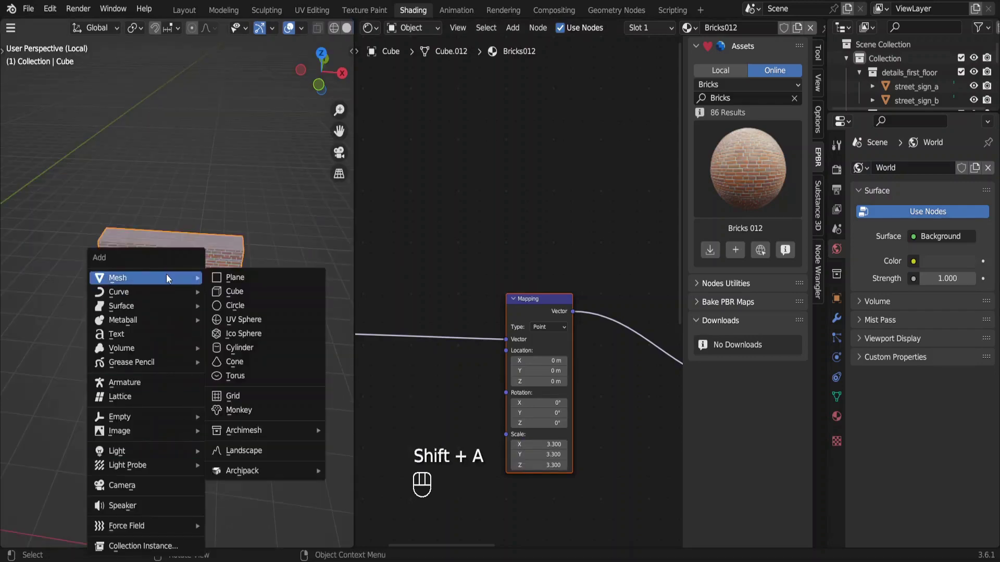
mouse_move(295, 431)
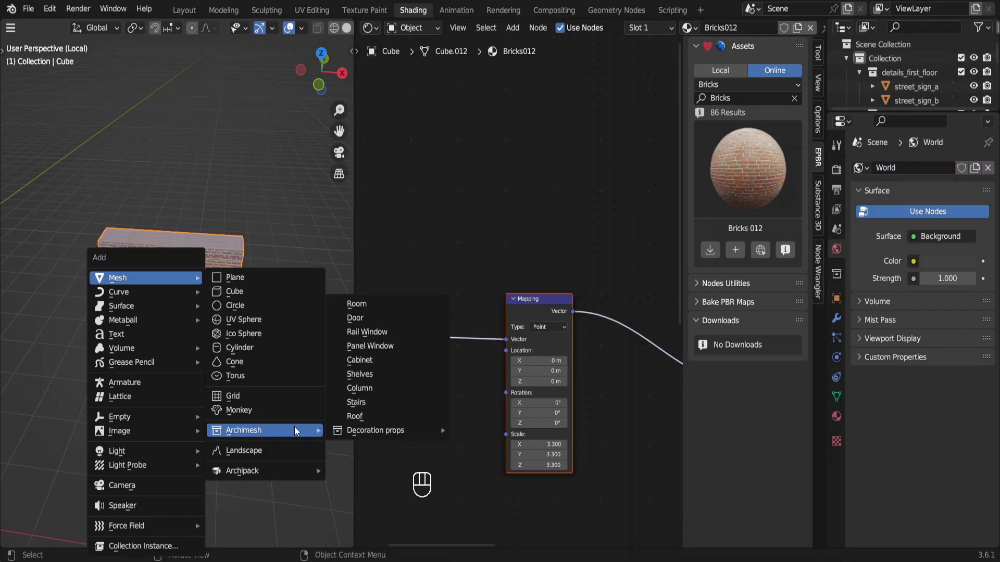
left_click(386, 326)
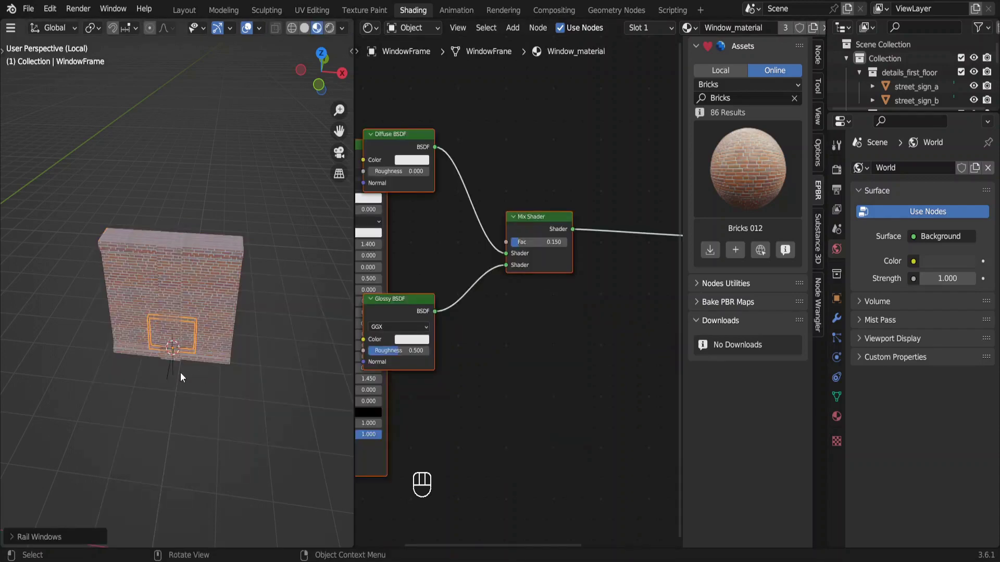
key("g")
left_click(59, 516)
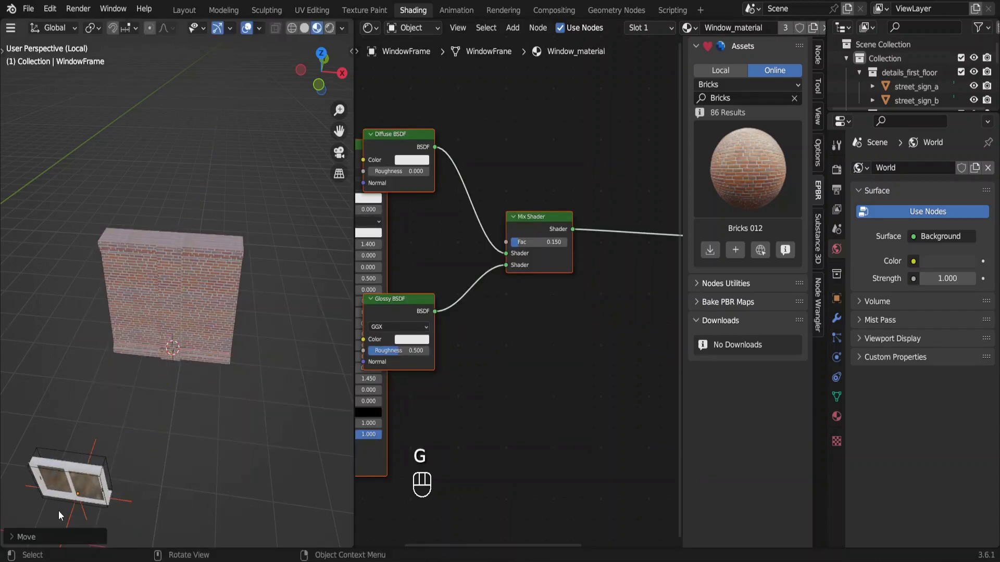
Add a second material slot to the brick wall and assign the existing Glass_material to it
left_click(181, 309)
left_click(837, 415)
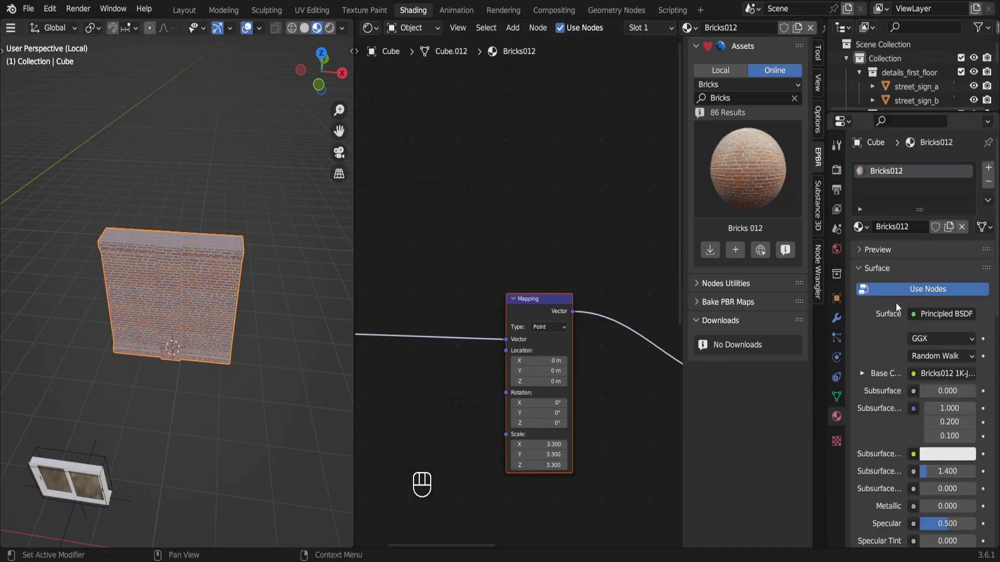
left_click(988, 169)
left_click(868, 256)
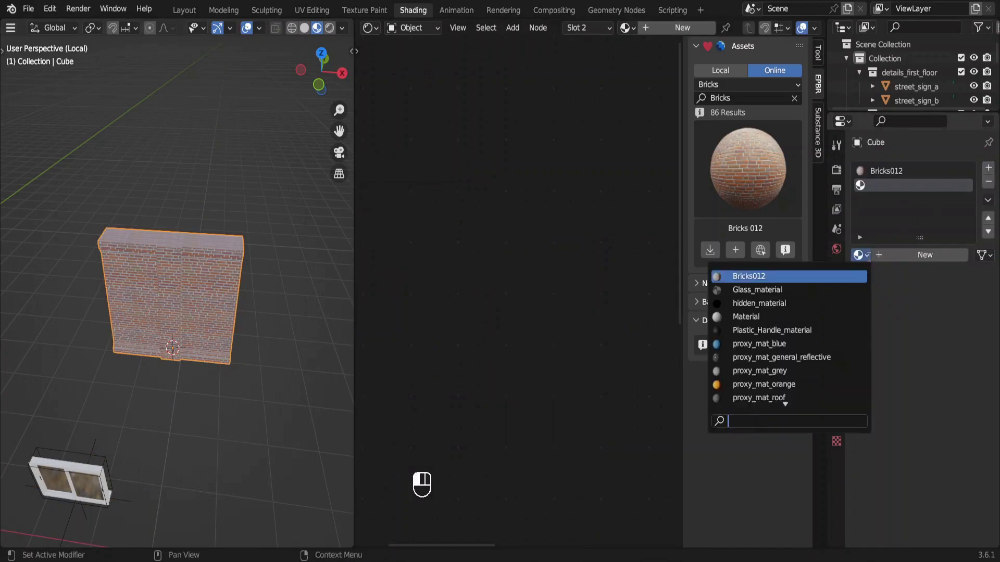
type("GLASS")
key("Return")
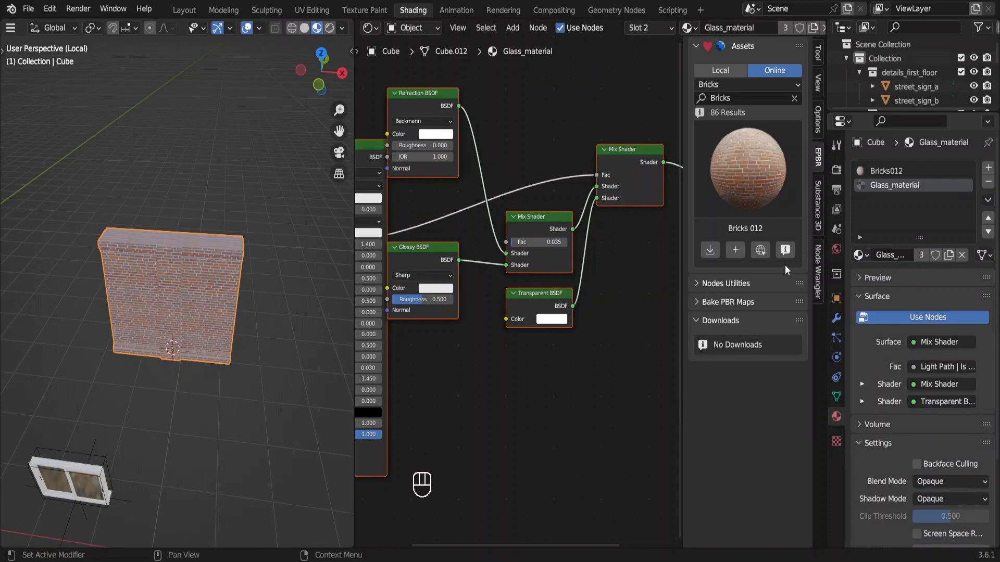
Delete the rail window and assign Glass_material to the two recessed panels on the front of the brick wall
left_click(57, 458)
key("Delete")
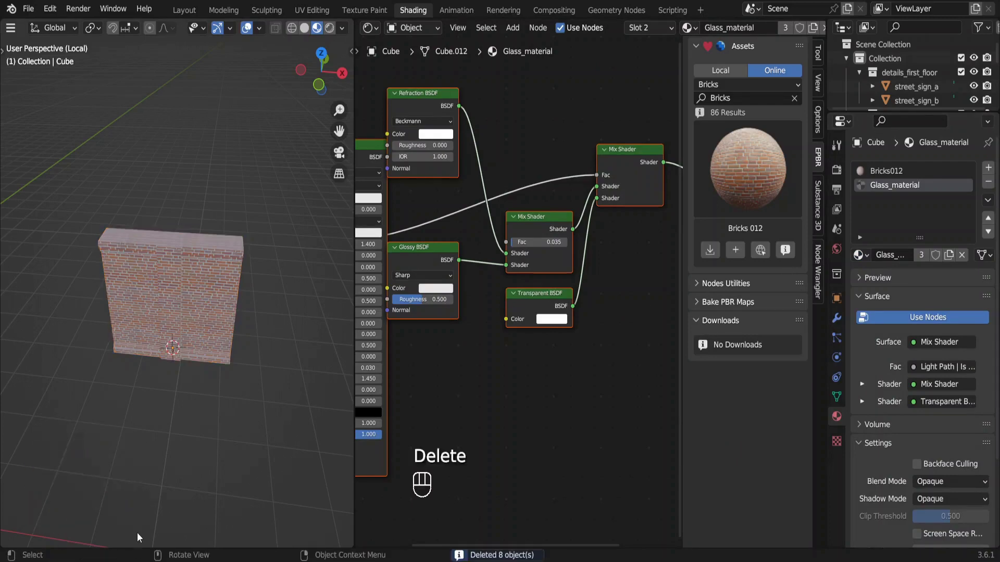
key("Tab")
key("3")
left_click(138, 302)
left_click(224, 285, "shift")
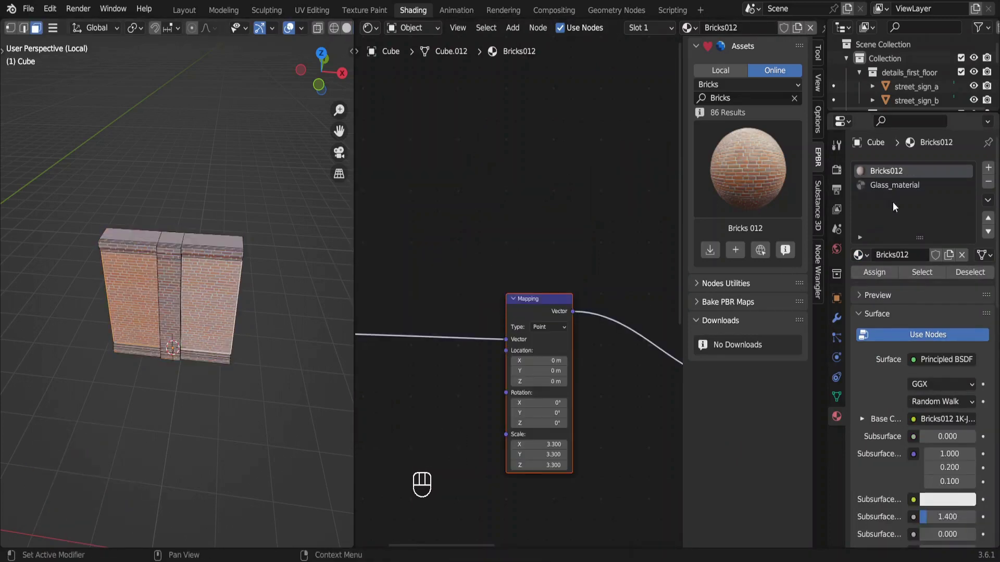
left_click(923, 187)
left_click(876, 272)
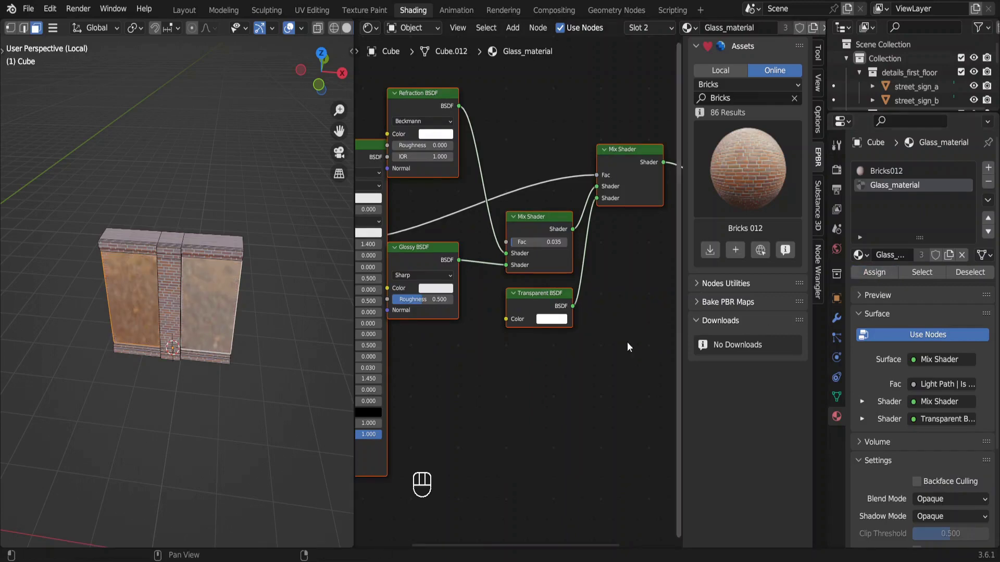
Remove the unconnected Principled BSDF node from Glass_material and darken the Refraction BSDF color to a value of 0.121
left_click(372, 472)
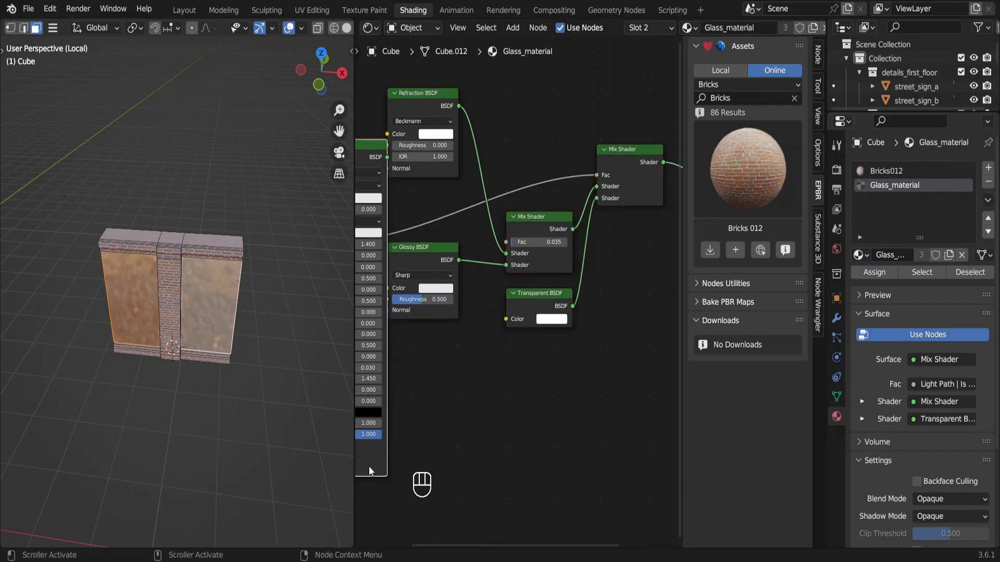
key("Delete")
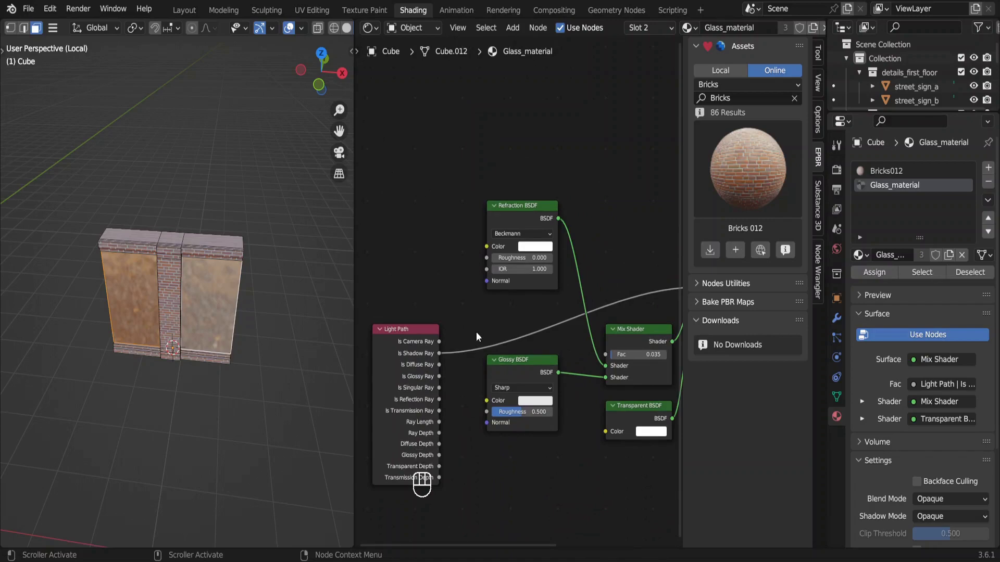
left_click(531, 214)
key("KP_Decimal")
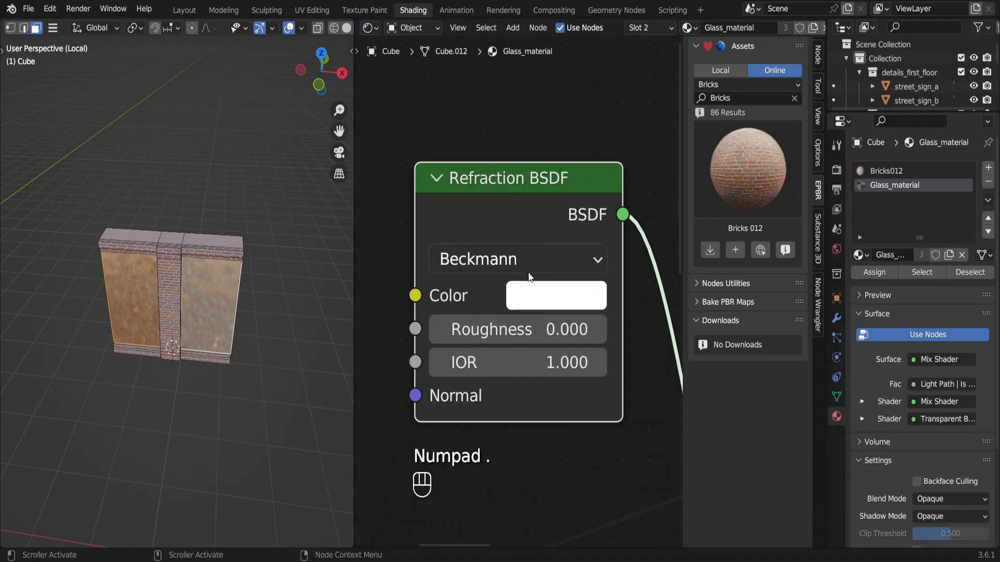
left_click(535, 295)
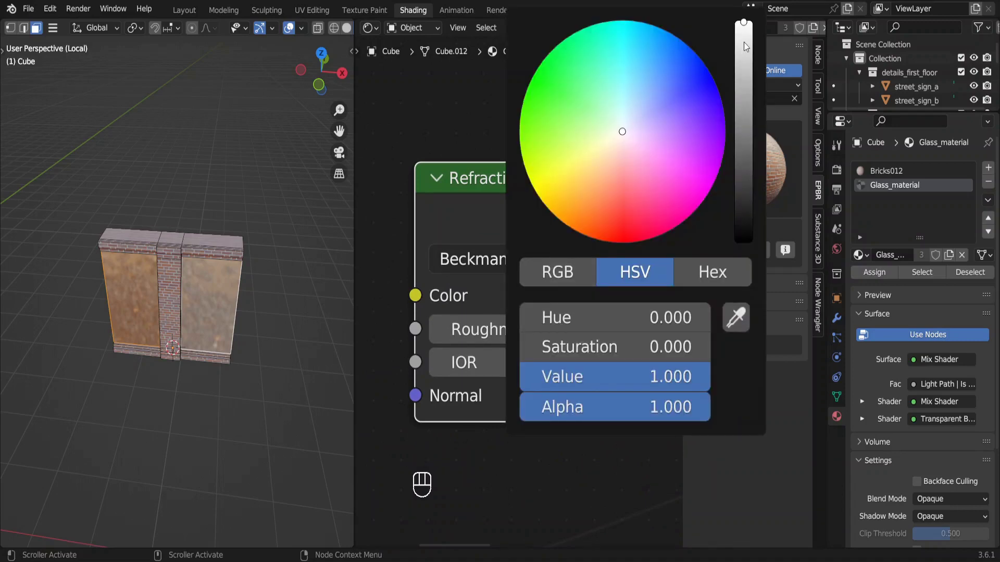
left_click_drag(747, 47, 743, 153)
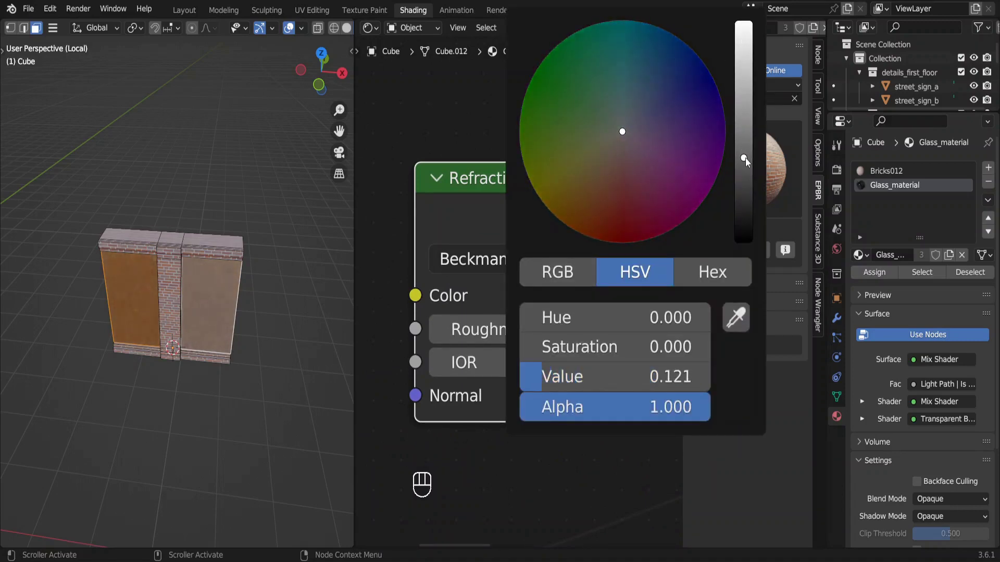
Delete the rear faces of the brick wall, selecting them from the back orthographic view
key("ctrl+KP_1")
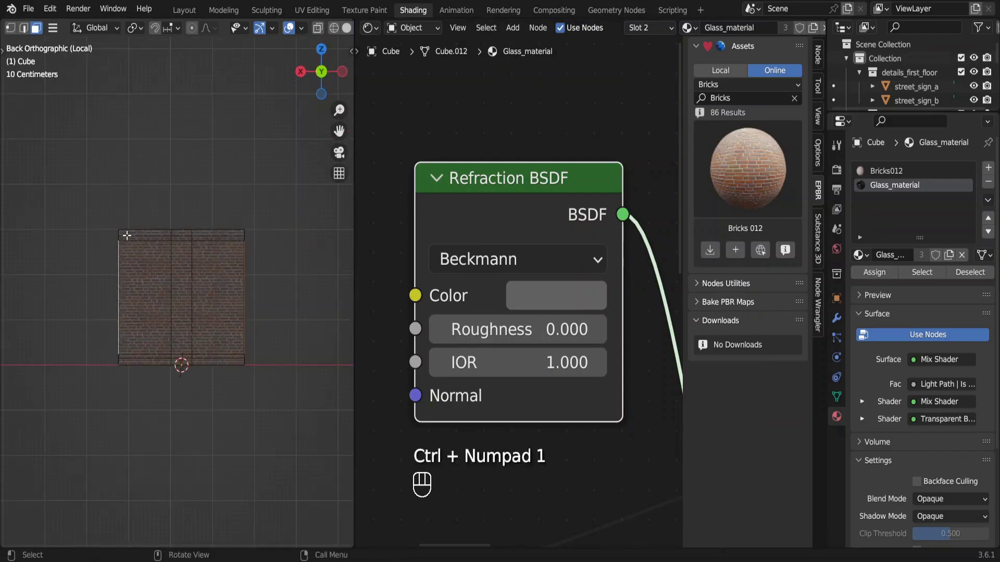
left_click_drag(125, 233, 235, 342)
key("x")
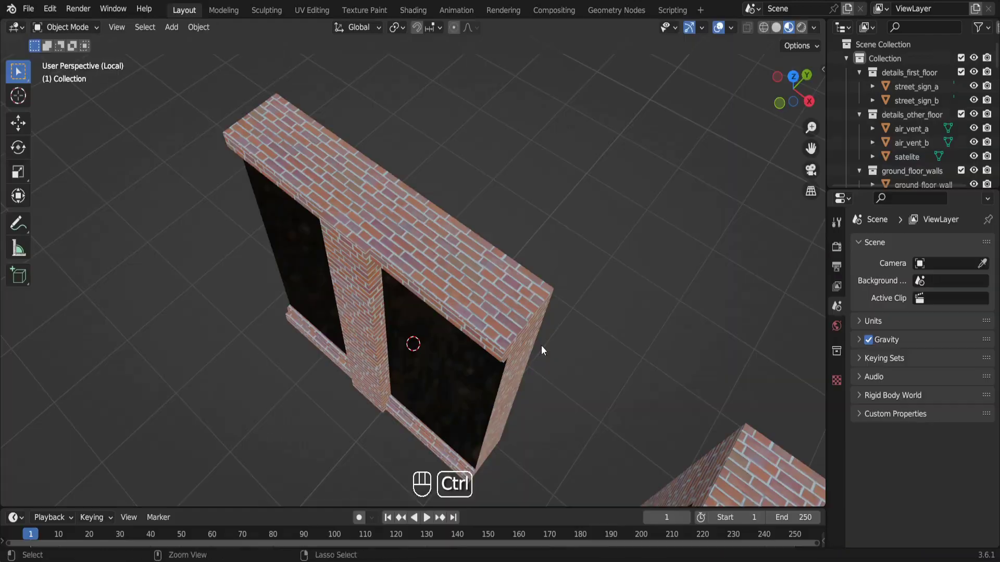
Examine the brick wall module with dark glass from the front and back, including the origin point at its base
middle_click_drag(541, 346, 670, 357, "ctrl")
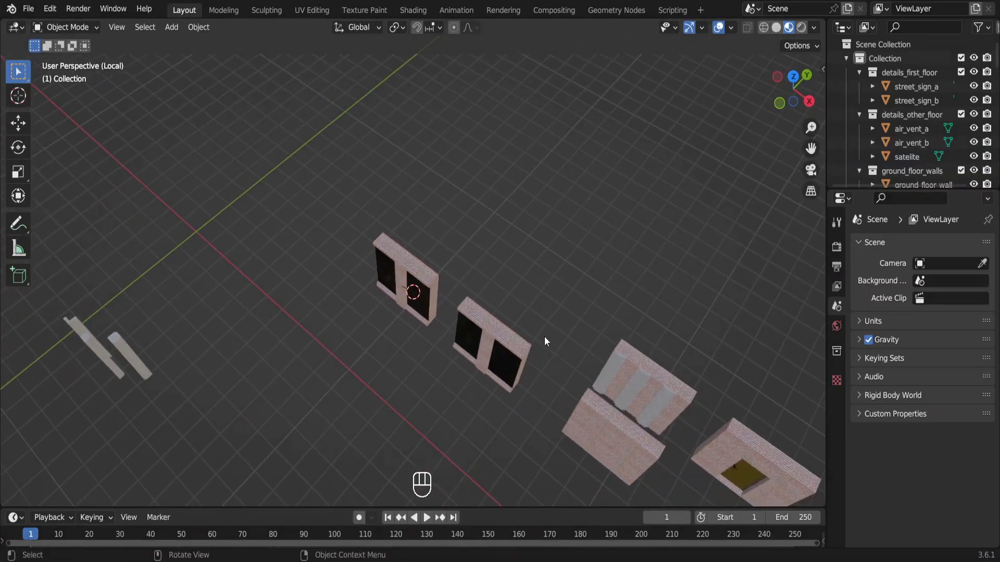
middle_click_drag(545, 339, 620, 323)
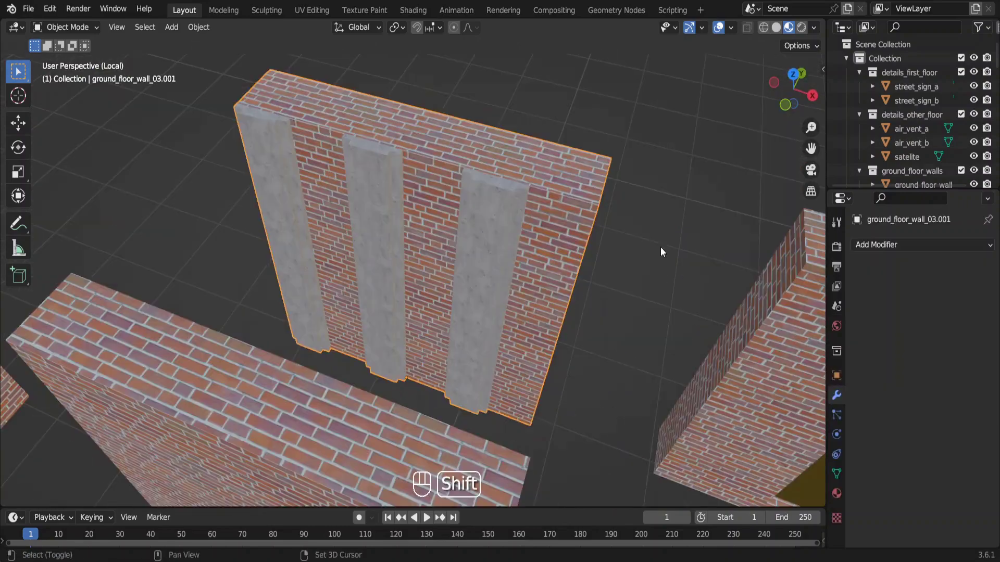
middle_click_drag(661, 247, 396, 185, "shift")
key("KP_Decimal")
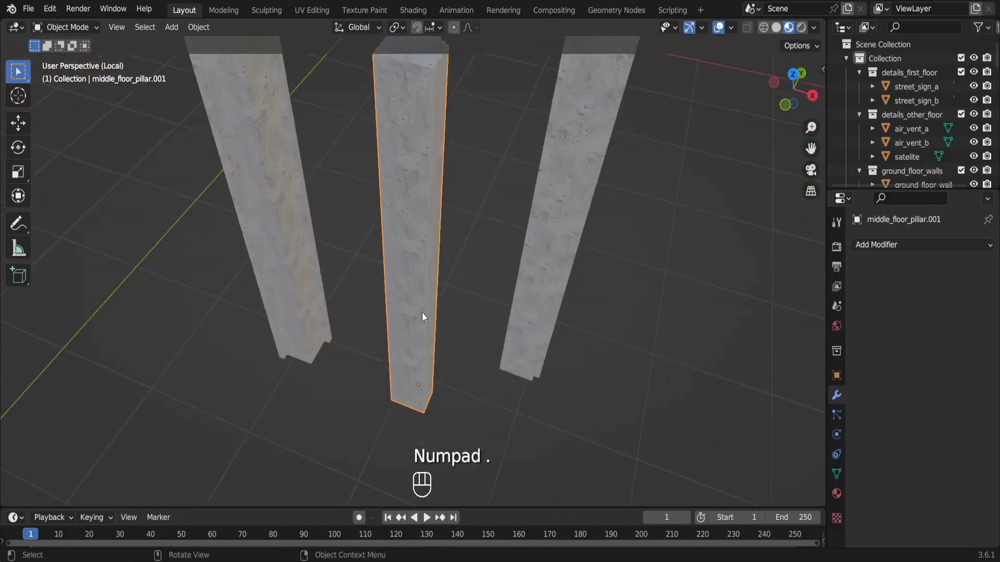
middle_click_drag(423, 314, 622, 306)
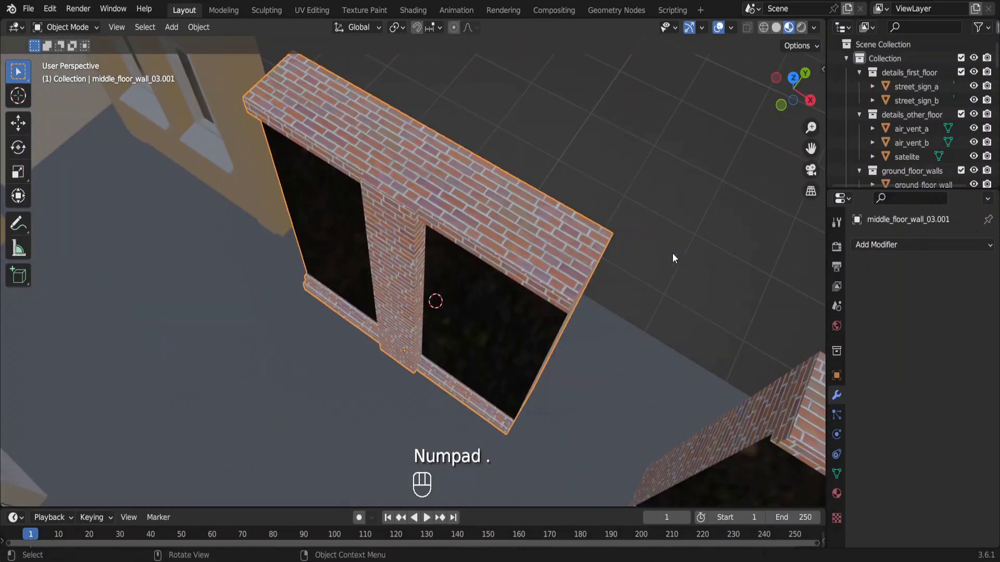
middle_click_drag(552, 307, 386, 258)
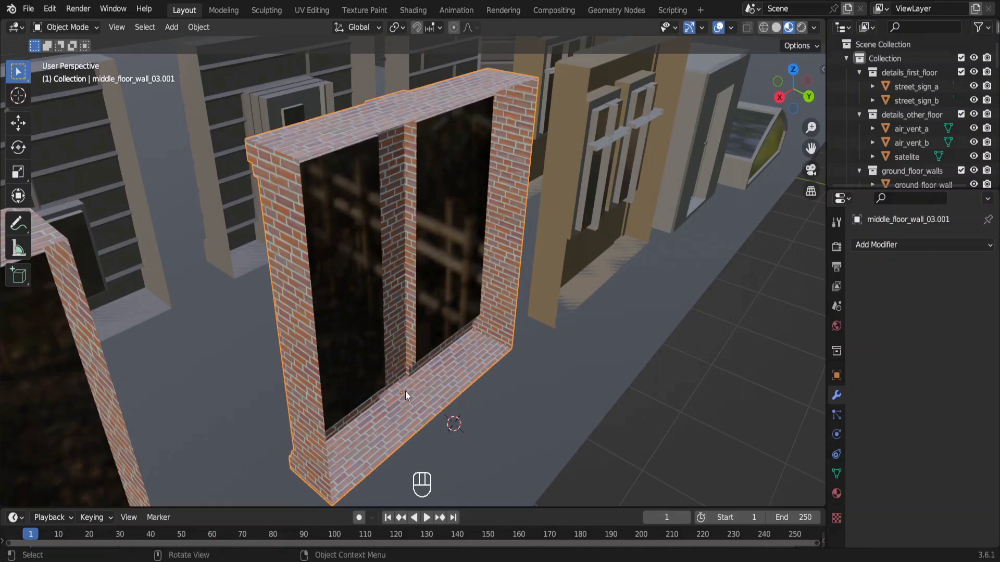
middle_click_drag(276, 280, 445, 303)
left_click(234, 237)
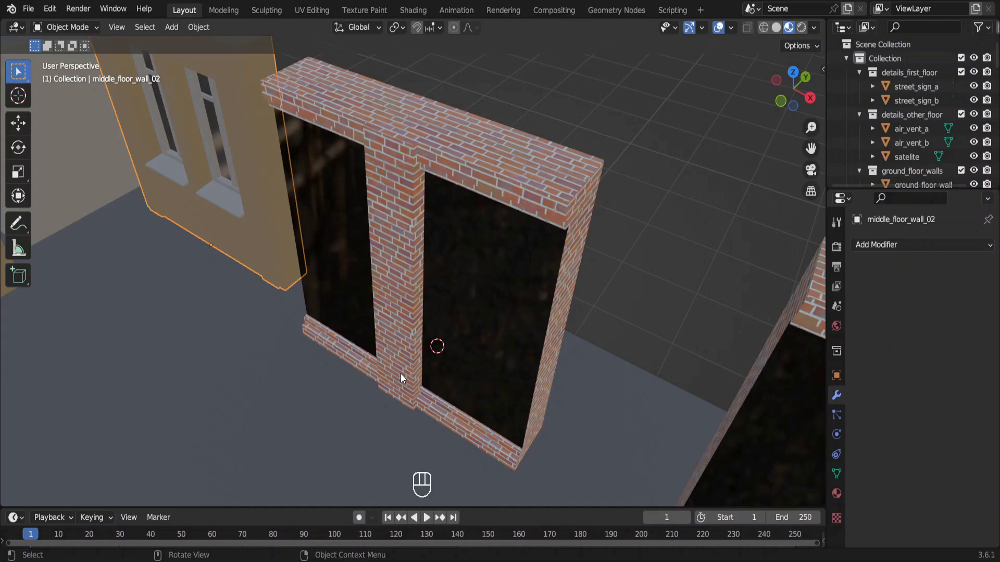
left_click(401, 373)
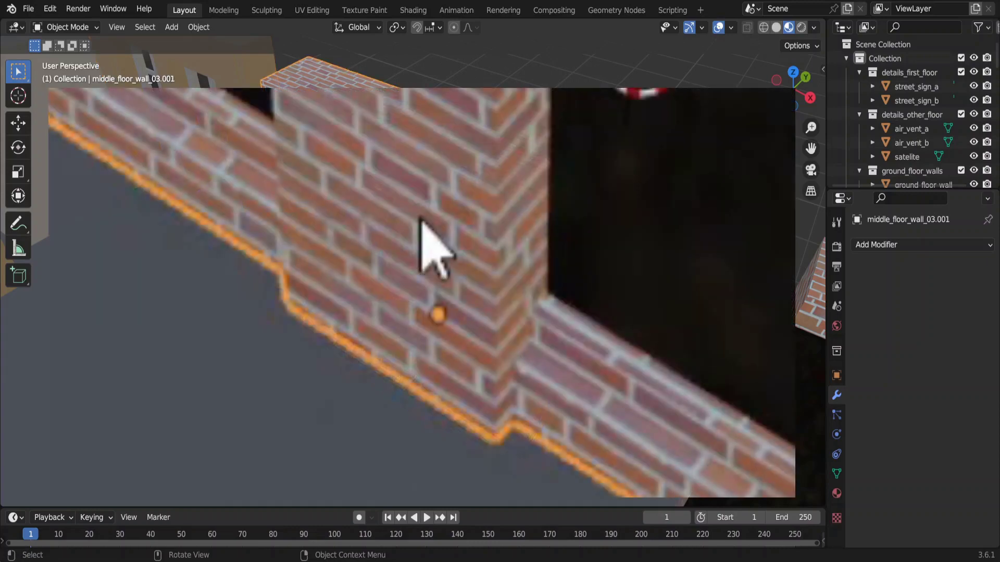
Move the whole mesh of middle_floor_wall_02 downward along the global Z axis in Edit Mode
key("g")
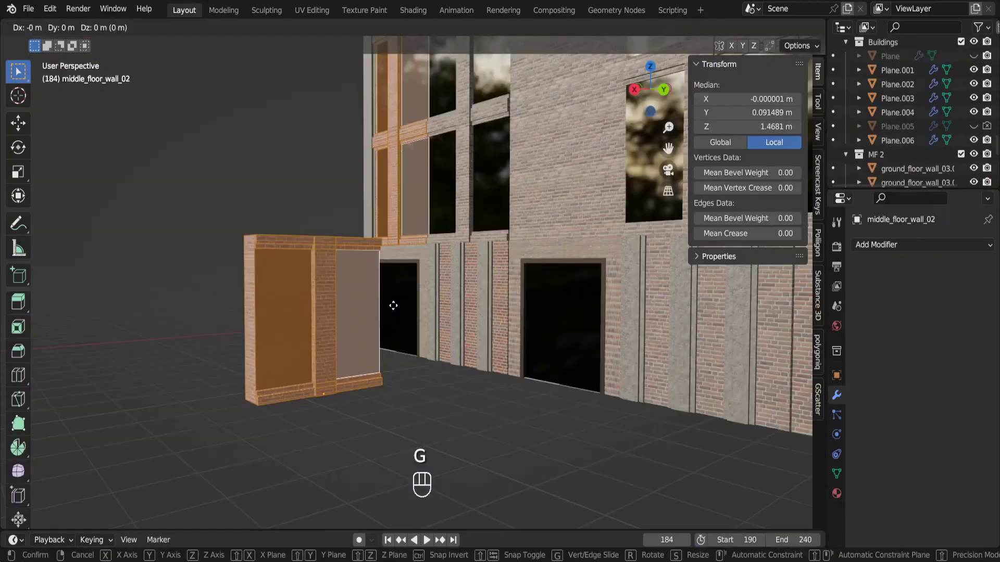
middle_click(391, 303)
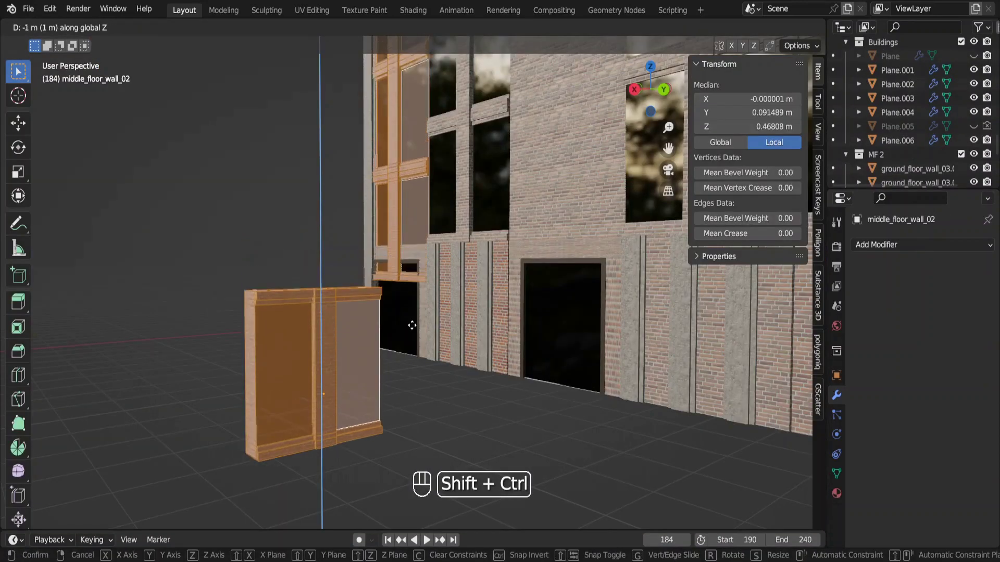
left_click(332, 367)
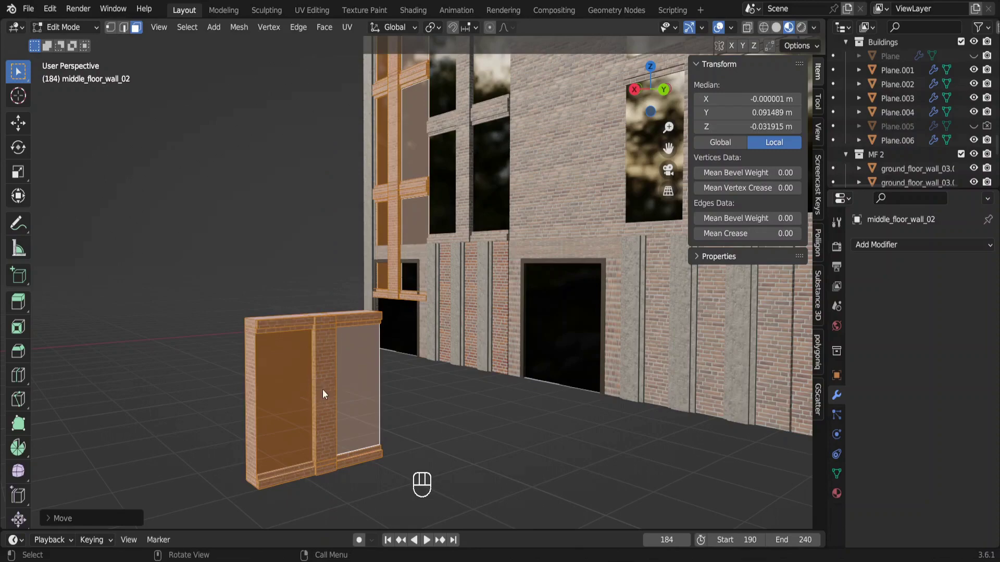
key("Tab")
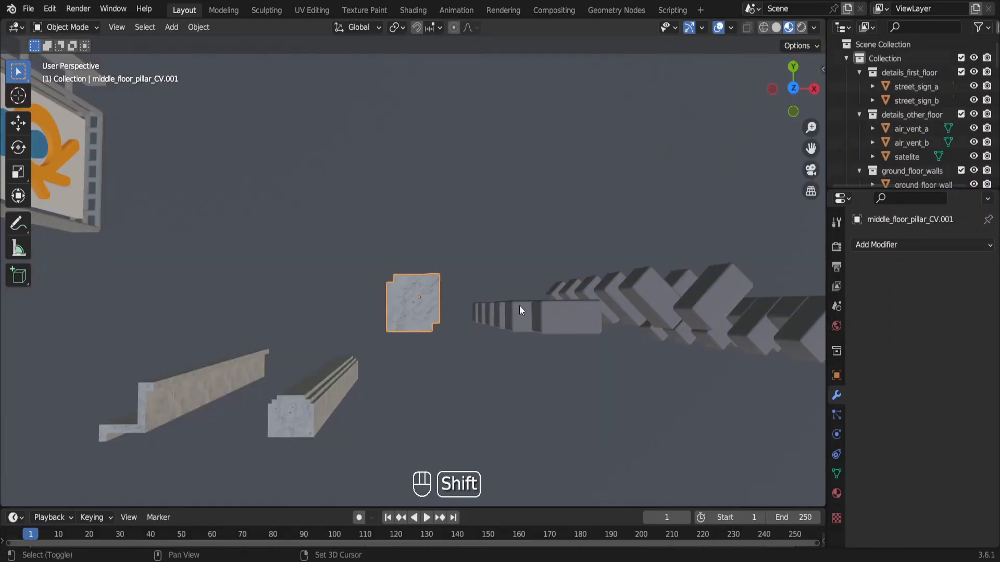
Move middle_floor_pillar_CV.001 about 2.78 m horizontally, locking Z, onto the original convex corner pillar
middle_click_drag(519, 305, 373, 290, "shift")
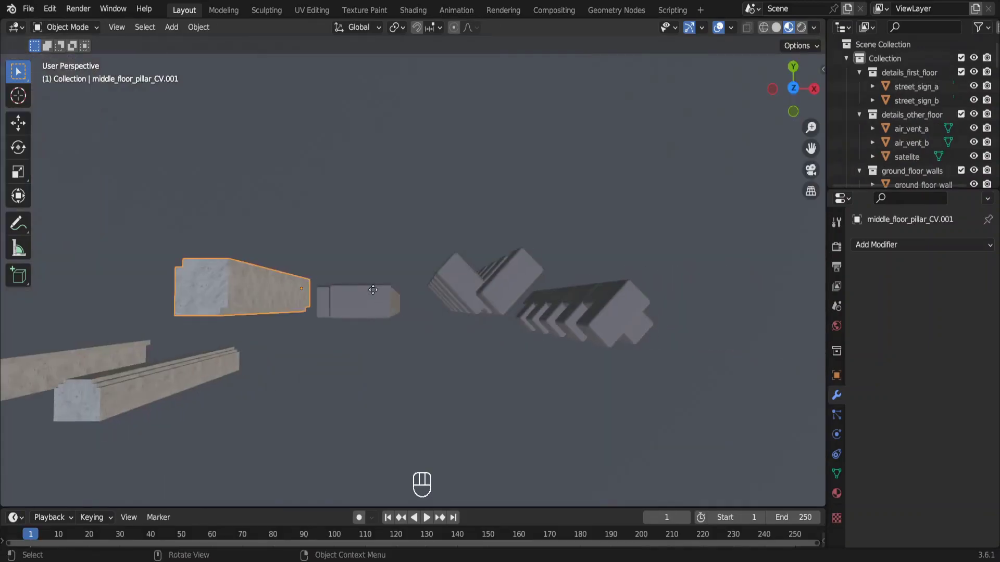
key("g")
key("shift+z")
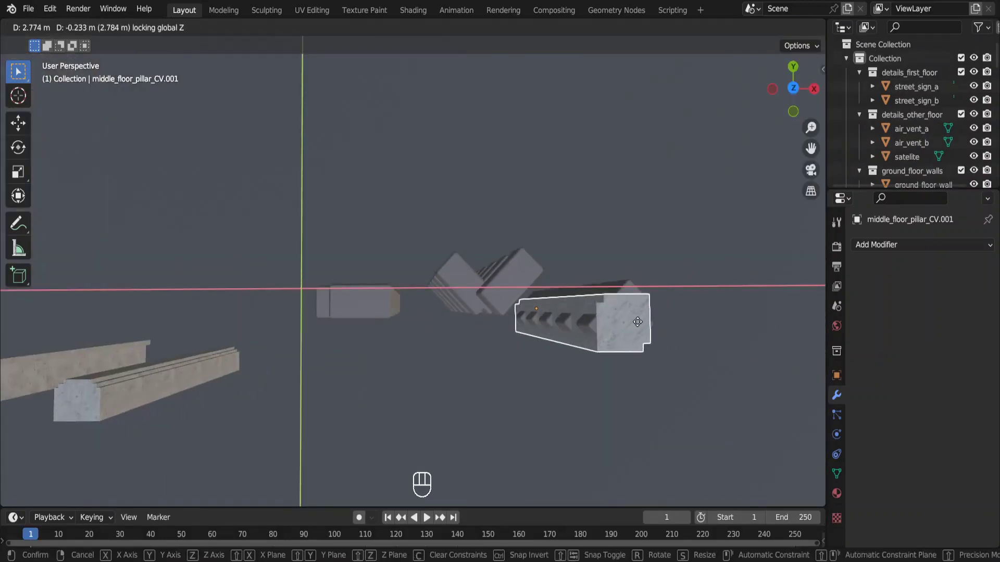
left_click(638, 321)
Set the Z rotation of middle_floor_pillar_CV.001 to 0°
key("KP_Decimal")
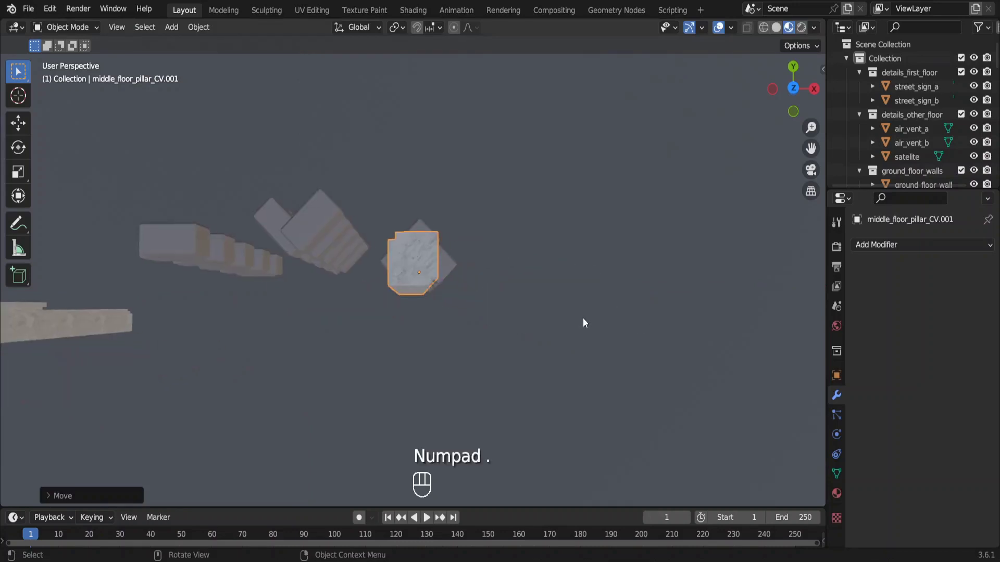
key("n")
key("r")
right_click(547, 311)
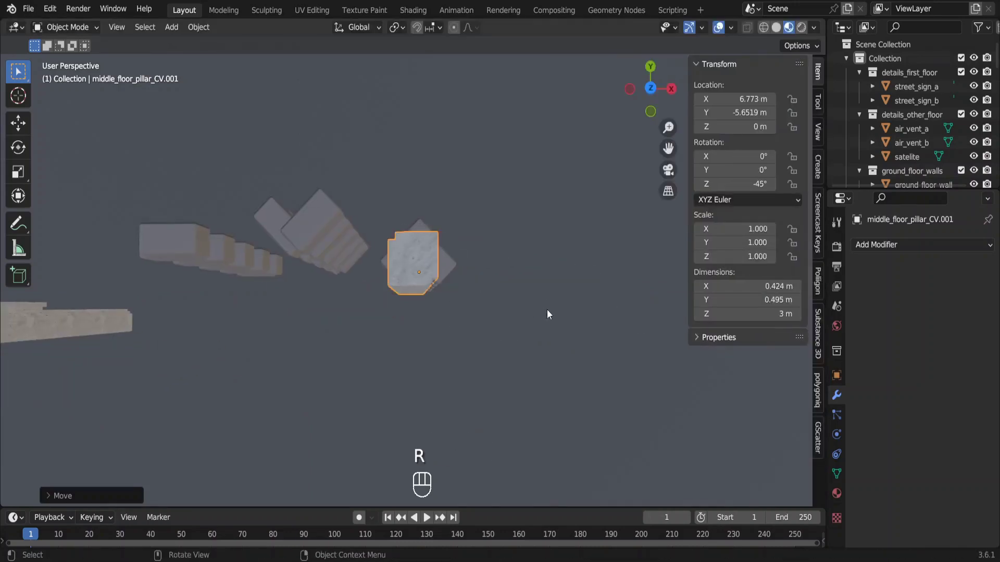
left_click(755, 188)
type("0")
key("Return")
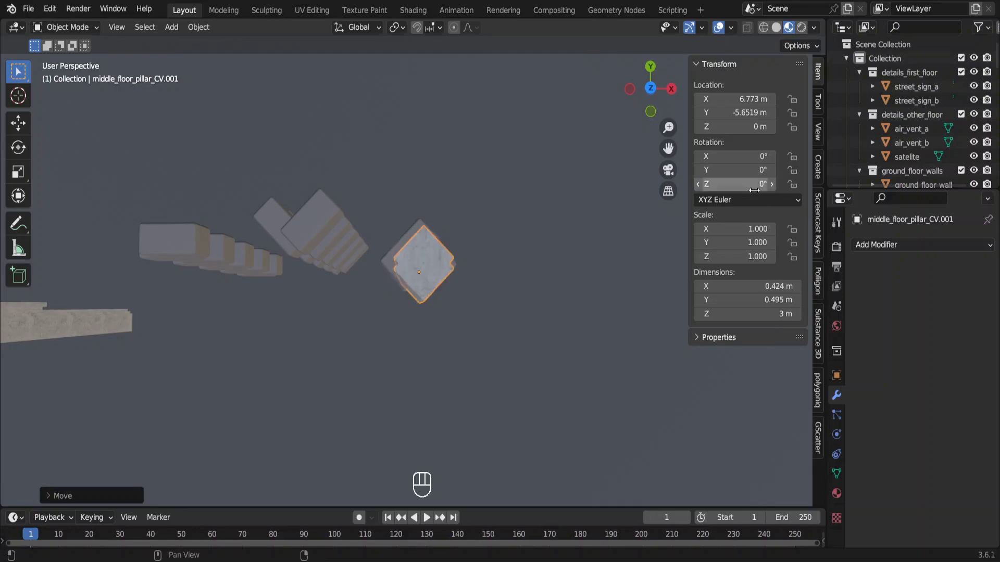
Move the three custom concrete pillars into a new collection named P
key("KP_Divide")
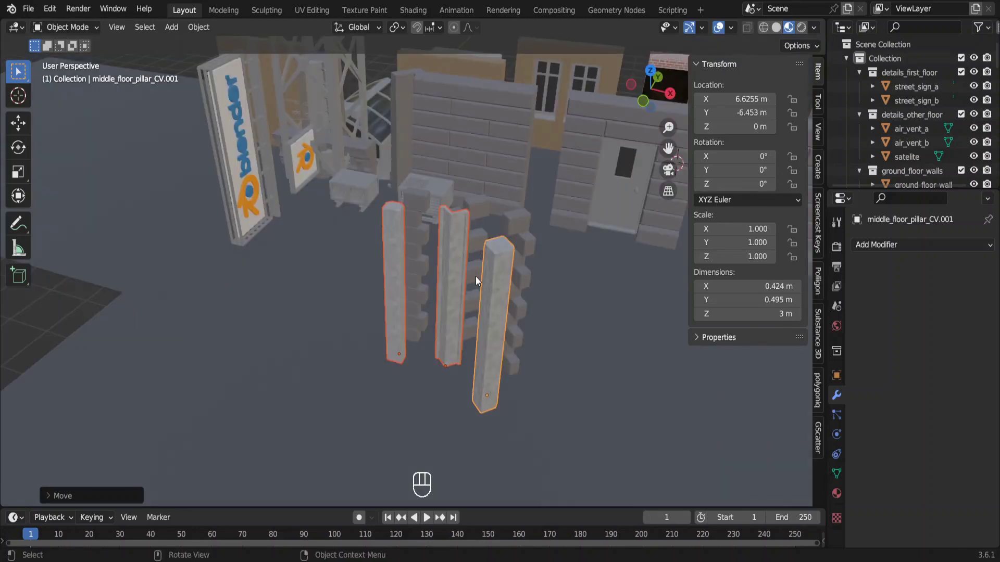
key("m")
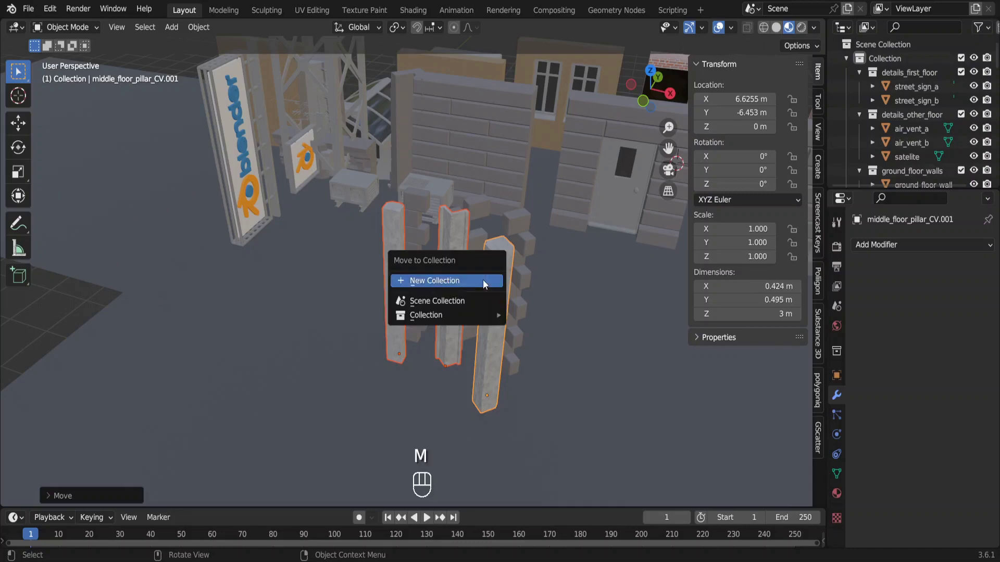
left_click(484, 281)
key("BackSpace")
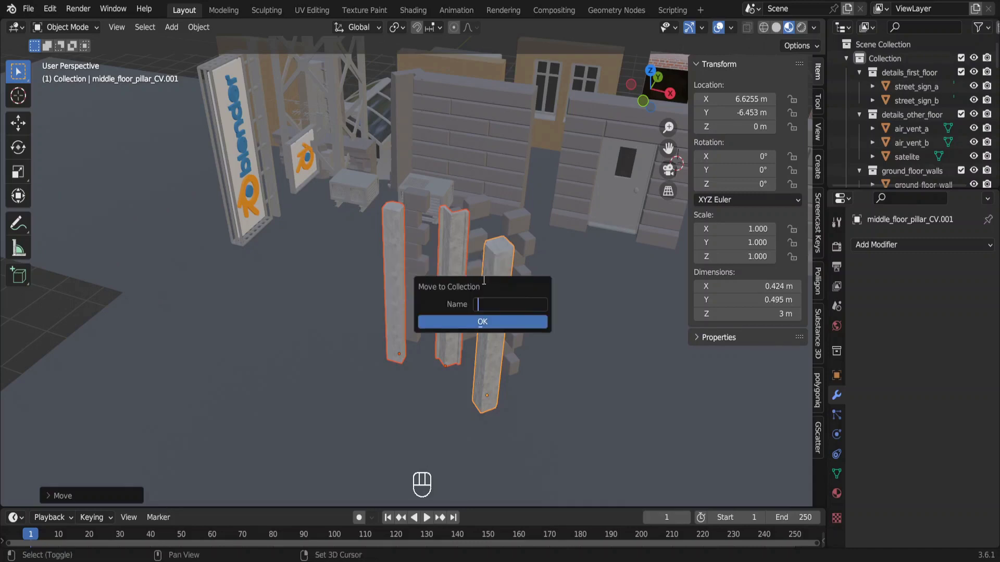
type("P")
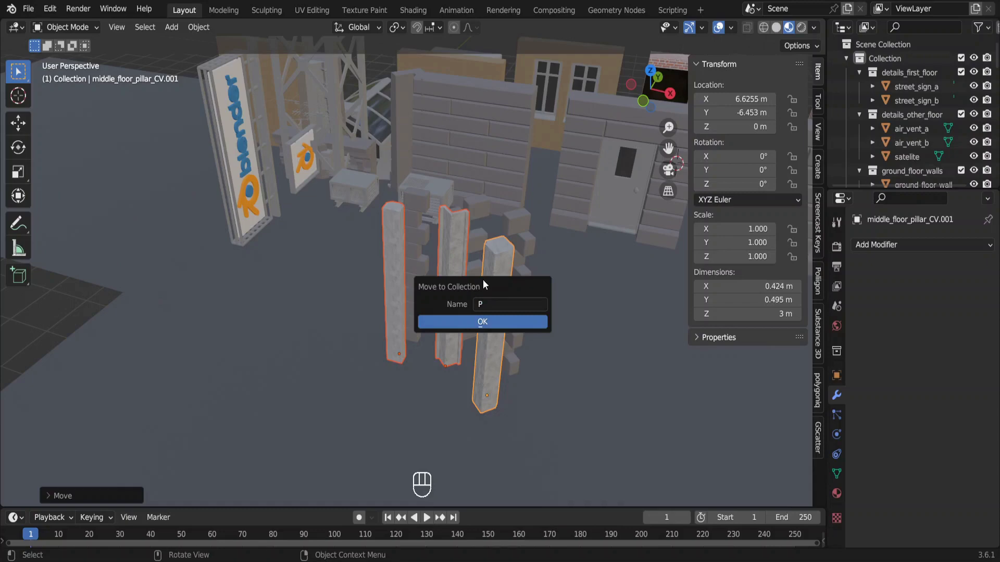
key("Return")
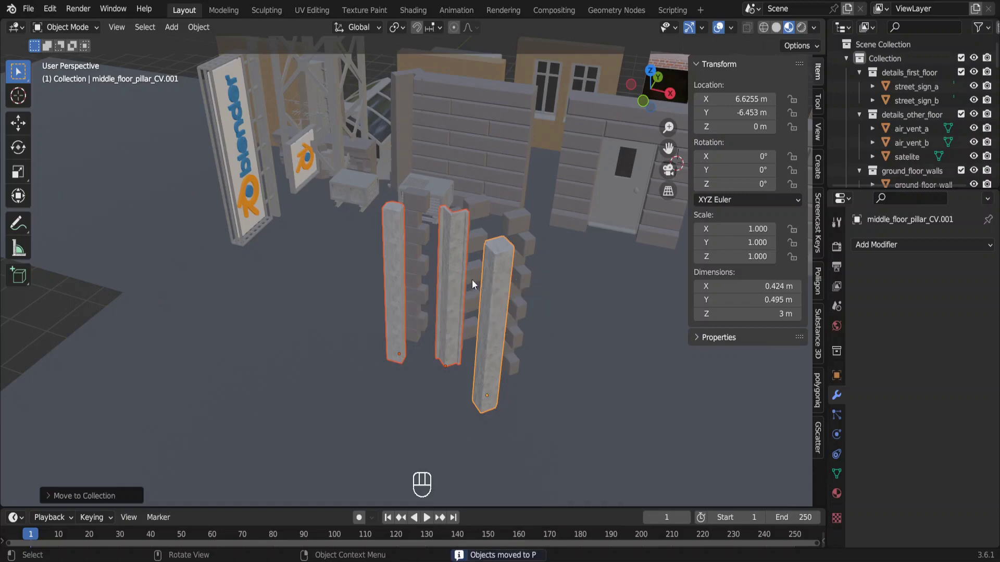
Copy the original convex corner pillar's name and rename the custom convex pillar to middle_floor_pillar_CV
middle_click_drag(508, 265, 539, 313)
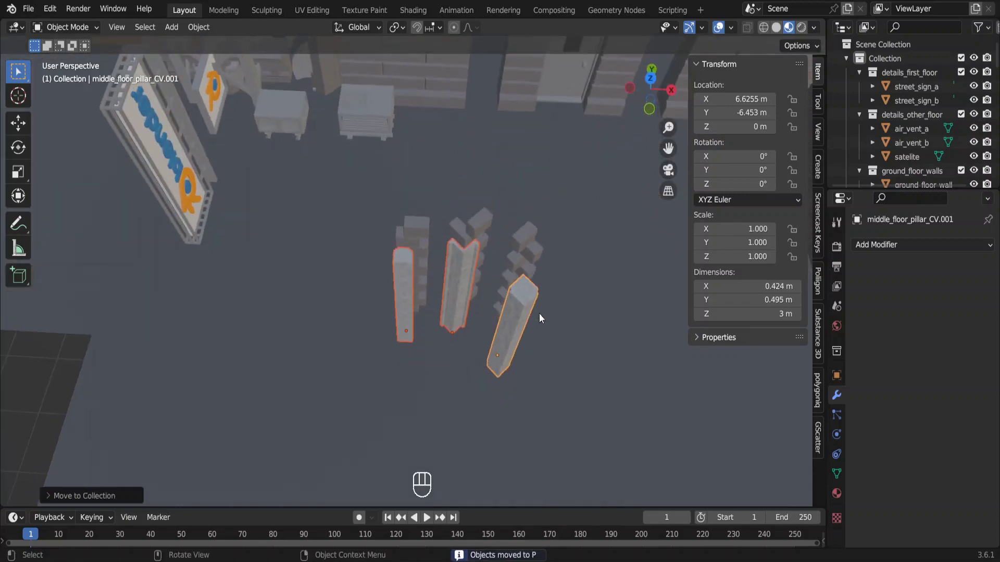
left_click(535, 254)
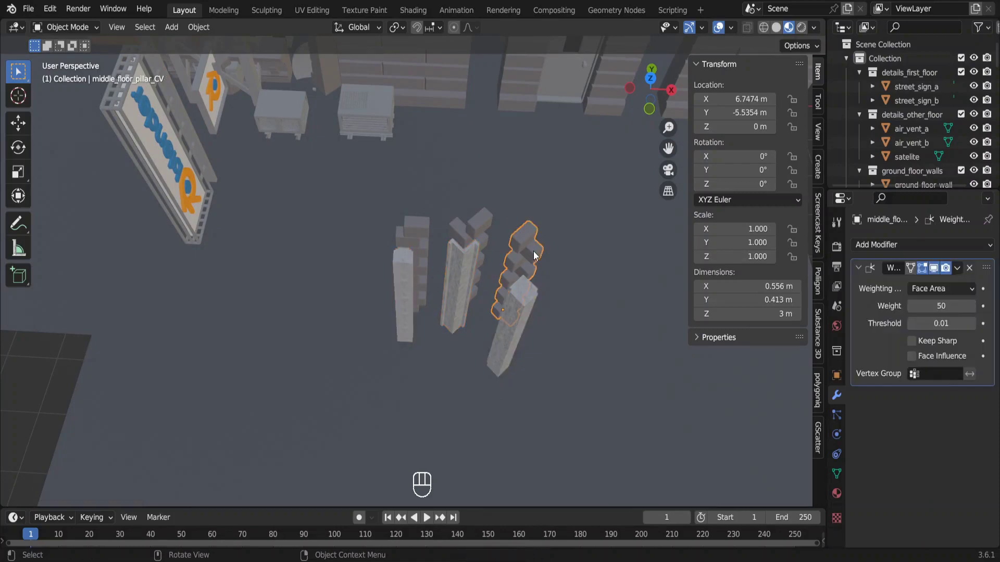
key("F2")
key("ctrl+c")
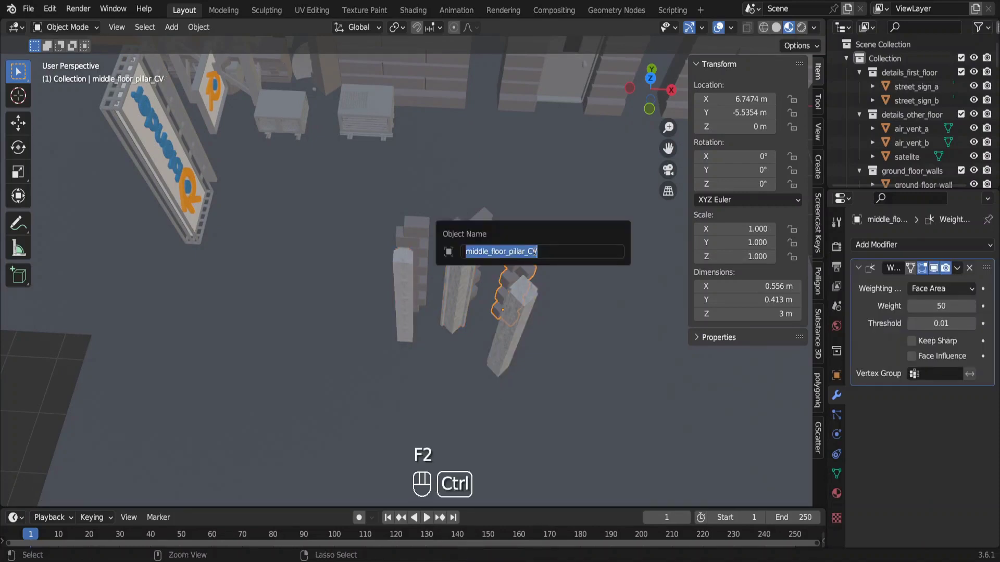
left_click(521, 306)
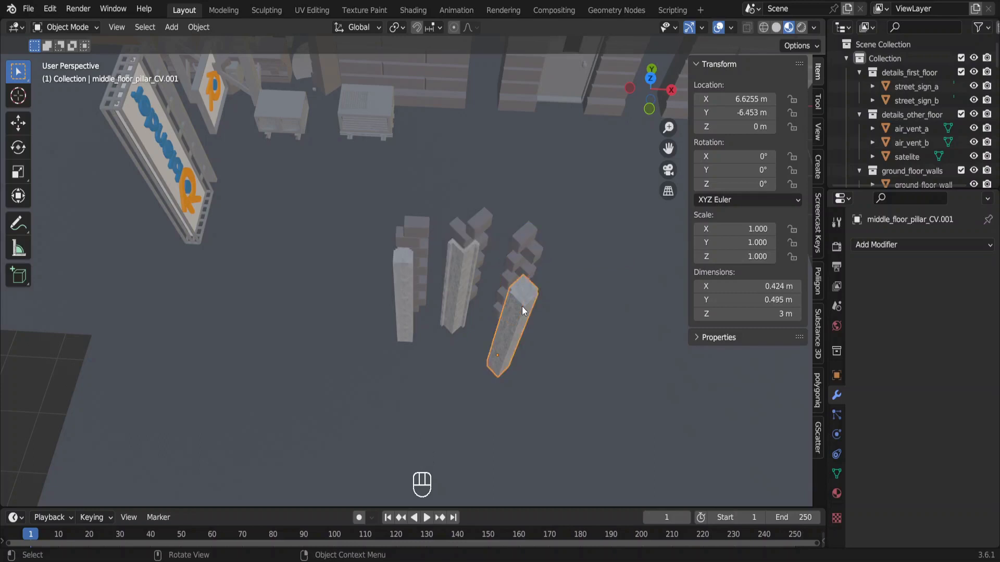
key("F2")
key("ctrl+v")
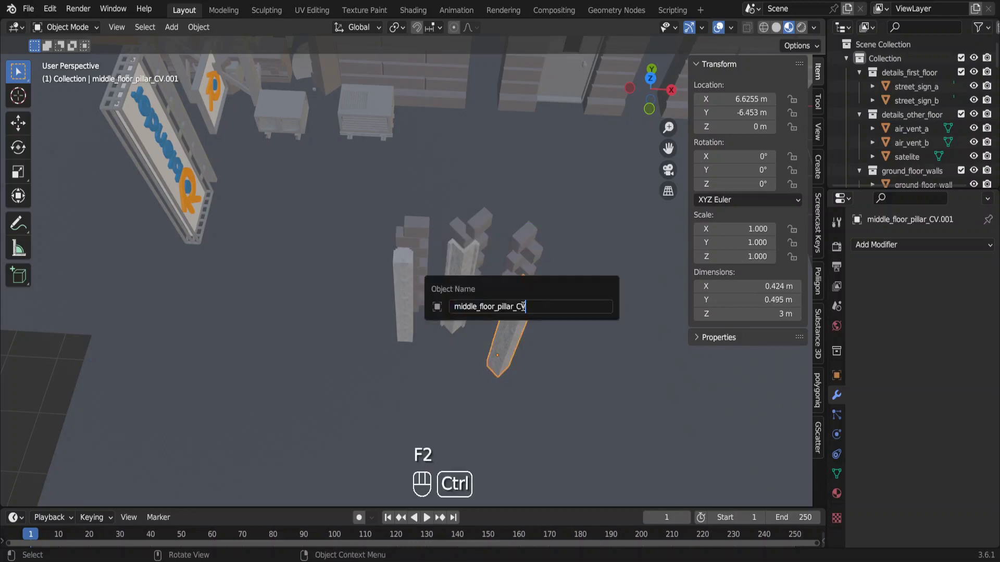
key("Return")
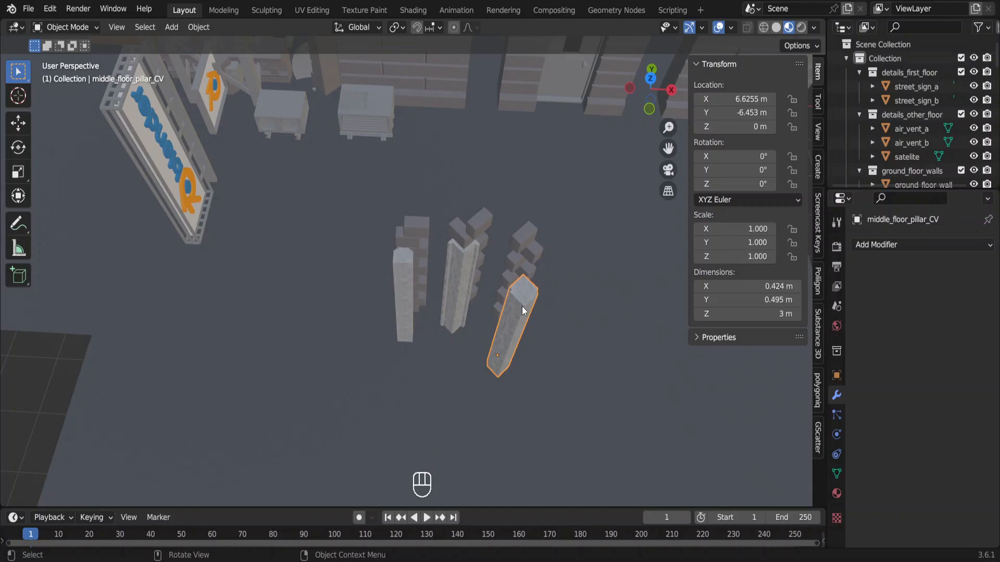
Copy the original concave corner pillar's name and rename the notched custom pillar to middle_floor_pillar_CC
left_click(464, 226)
key("2")
key("ctrl+z")
key("F2")
key("ctrl+c")
key("Return")
left_click(463, 264)
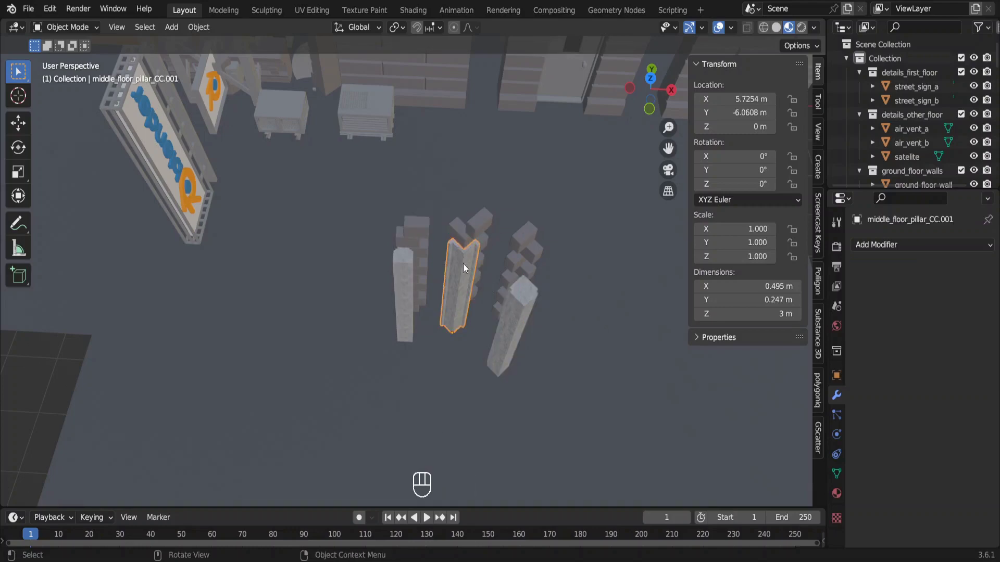
key("F2")
key("ctrl+v")
key("Return")
Copy the original straight pillar's name, middle_floor_pillar, for the straight custom pillar in front of it
left_click(424, 254)
key("F2")
left_click(400, 279)
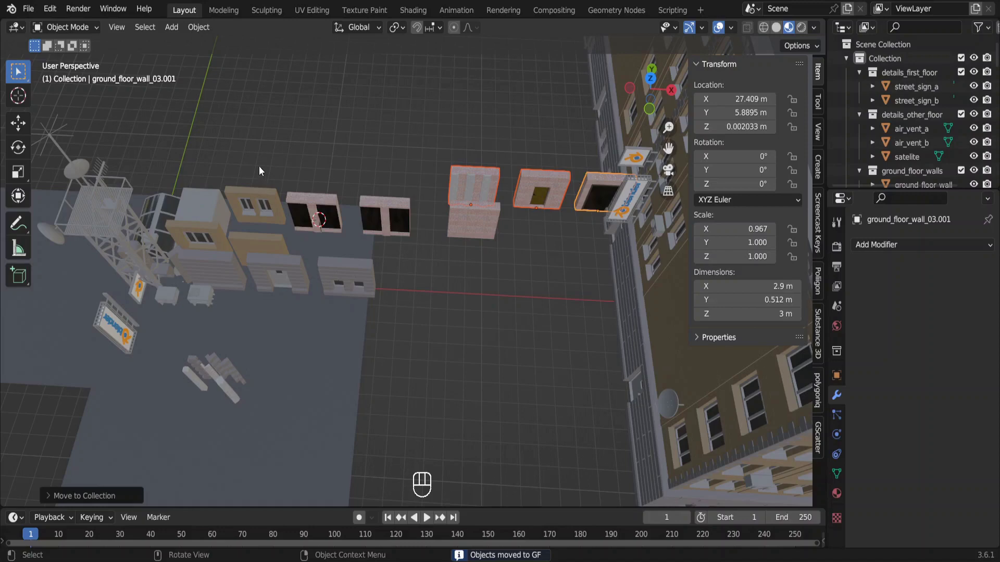
Move the custom middle-floor walls into a new collection named MF and the custom ground-floor walls into one named GF
left_click_drag(259, 166, 382, 196)
key("m")
left_click(369, 198)
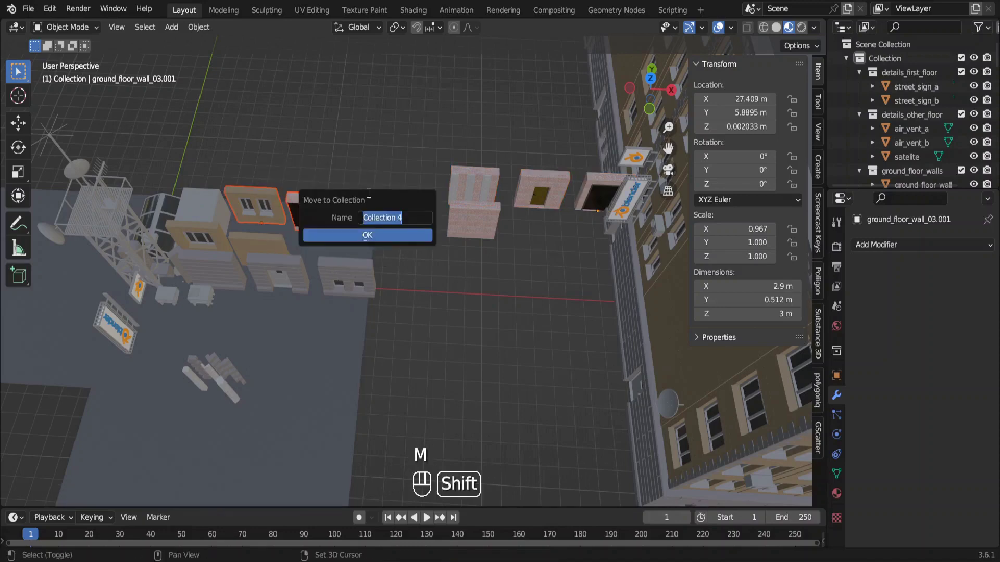
type("MF")
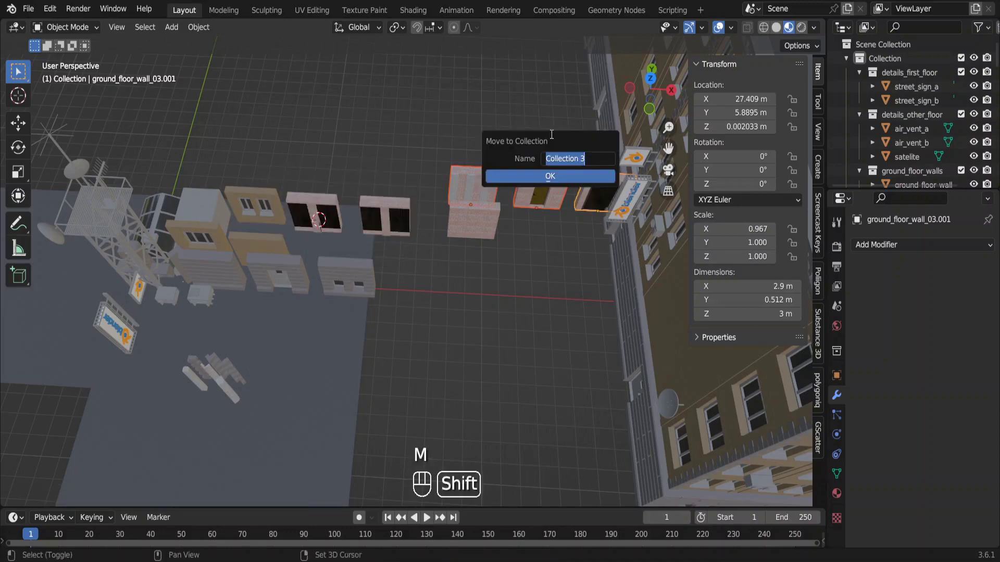
type("GF")
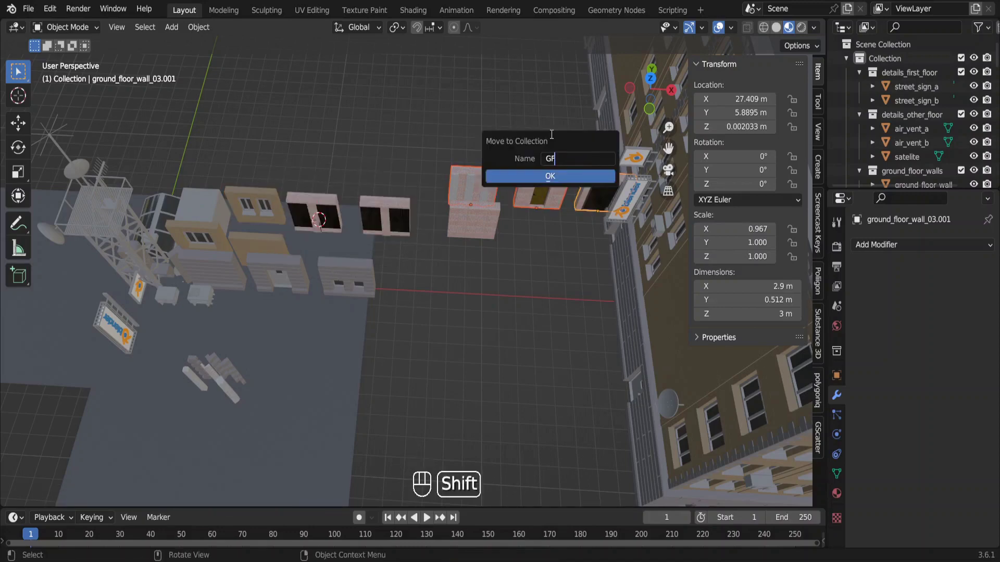
key("Return")
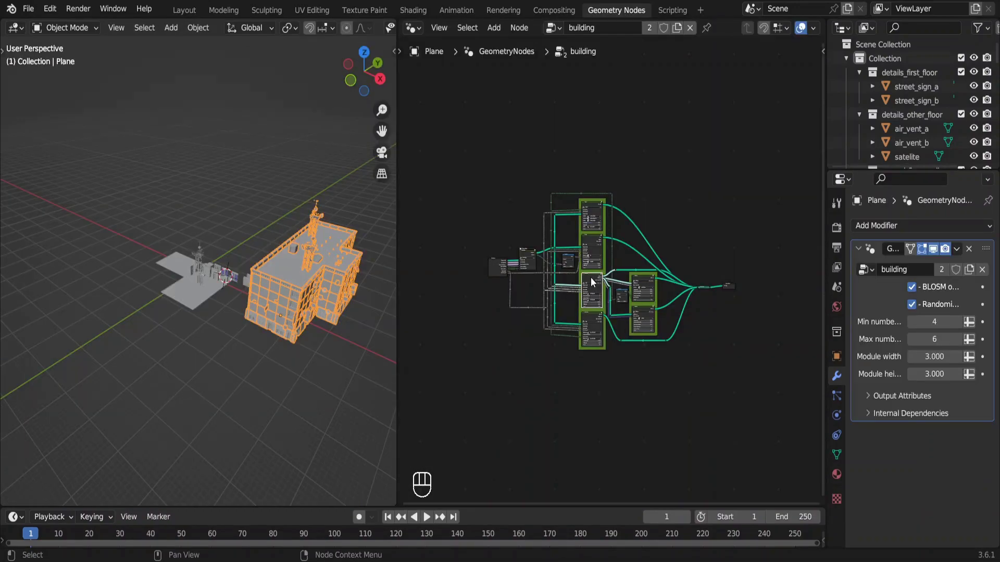
In the building node tree, set the Middle floors node's wall modules to MF and its pillar modules to P
key("KP_Decimal")
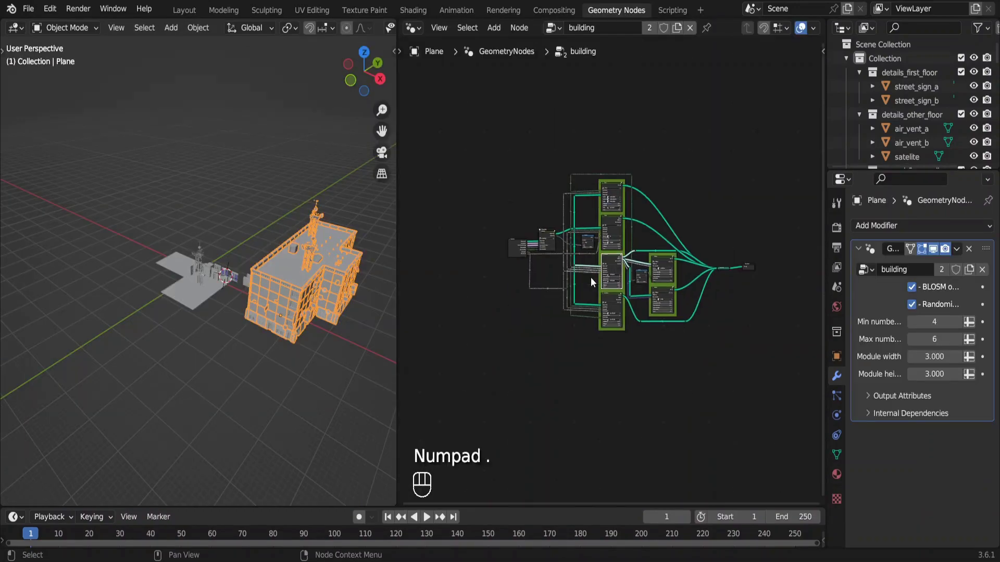
scroll(591, 277, "down", 10, "ctrl")
scroll(591, 277, "up", 20, "ctrl")
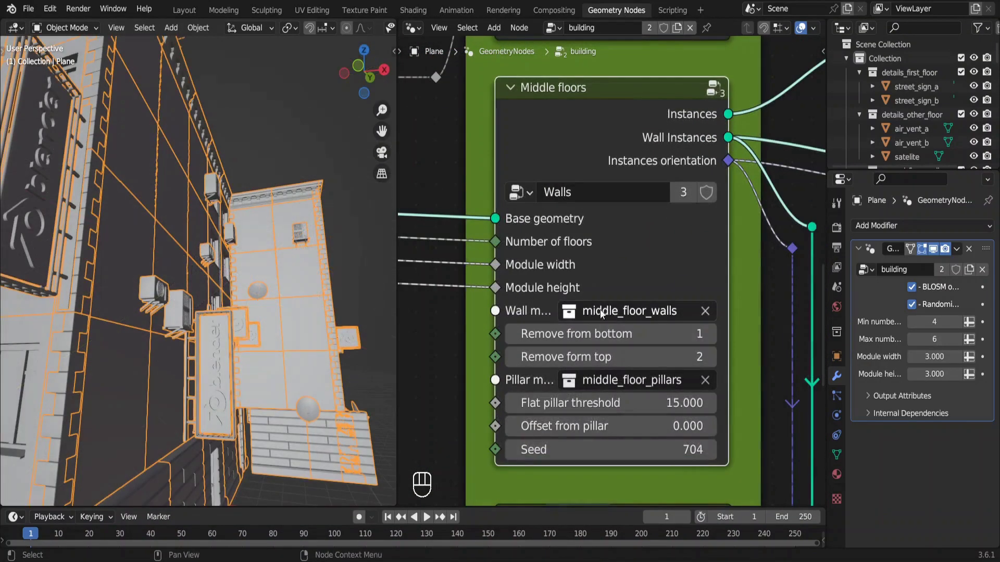
left_click(570, 310)
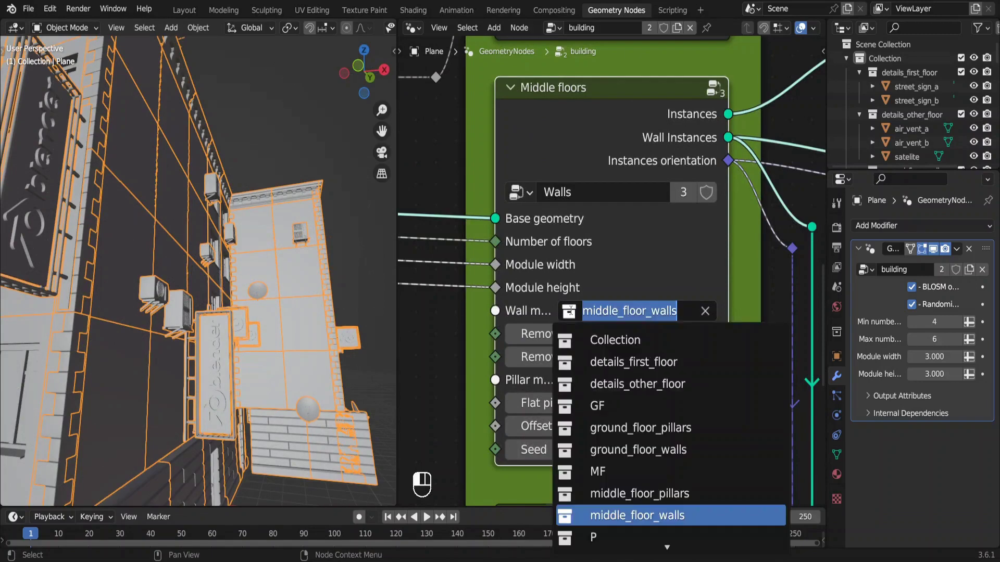
type("m")
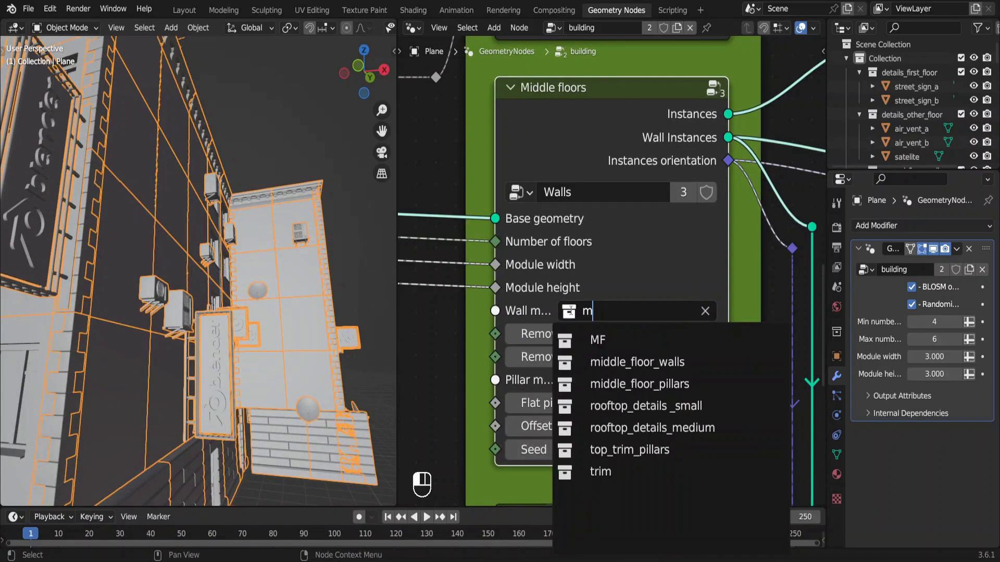
left_click(598, 339)
left_click(592, 380)
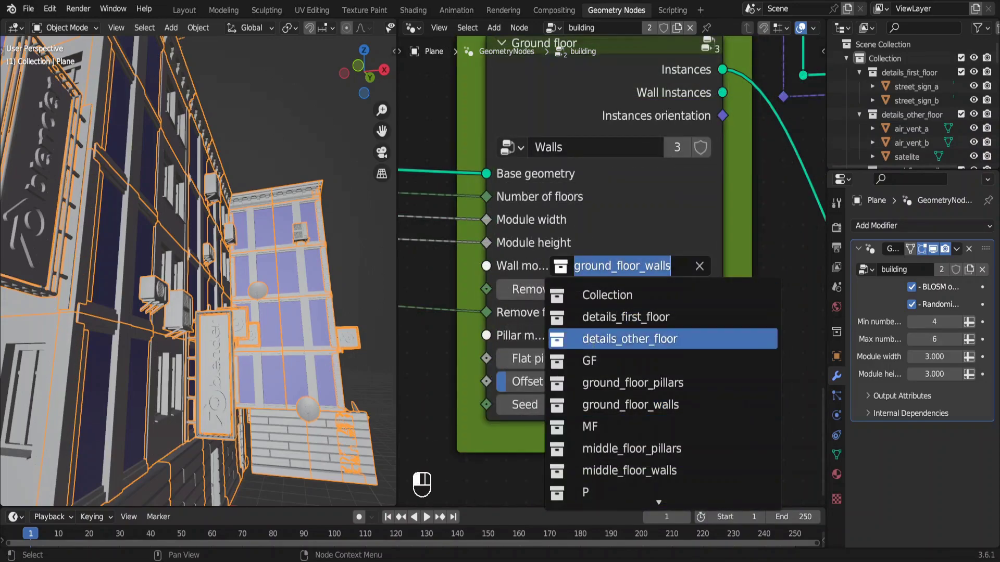
On the Ground floor node, use GF for wall modules and P for pillar modules, with Offset from pillar at 0
left_click(589, 361)
key("BackSpace")
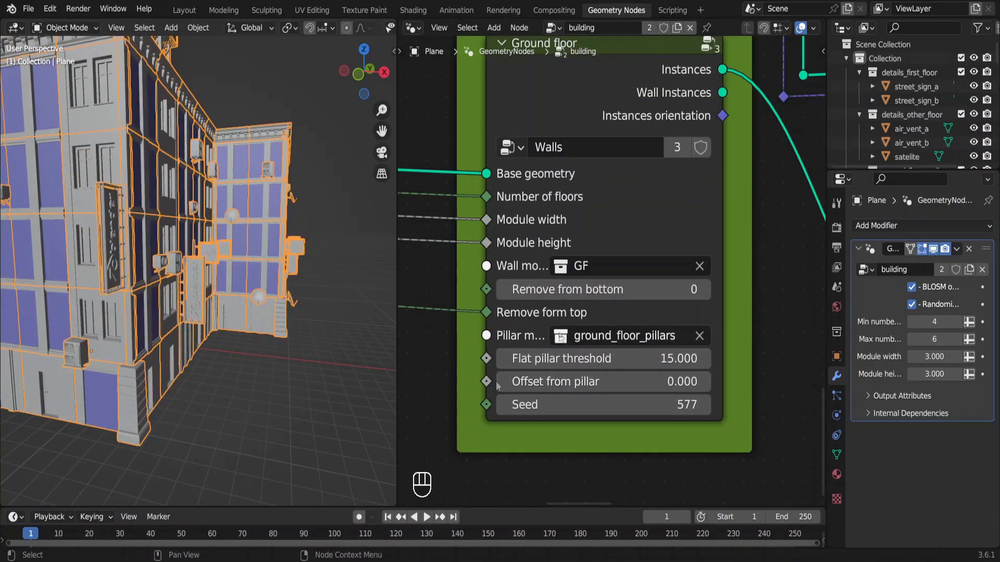
left_click(559, 336)
left_click(585, 307)
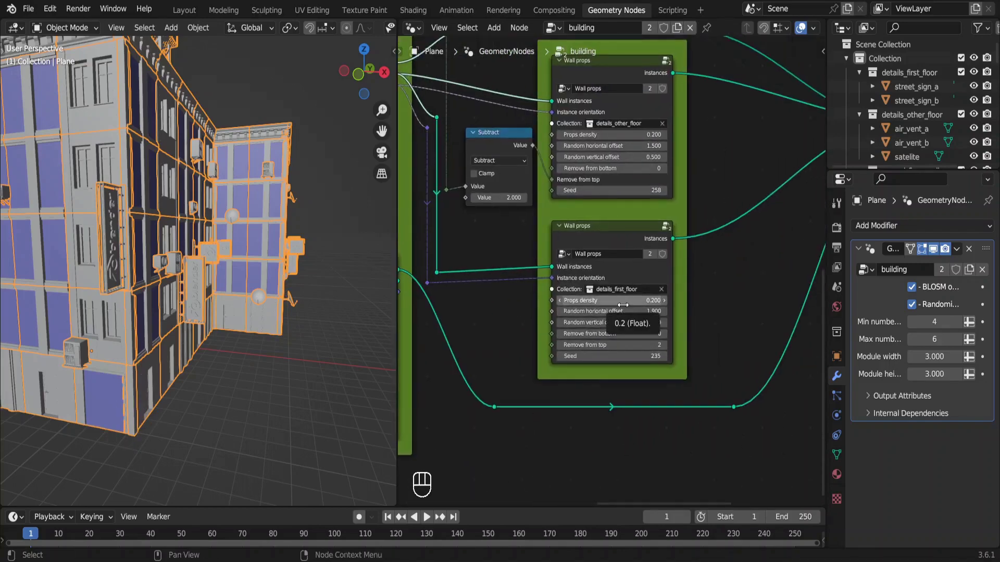
Set Props density to 0 on the details_first_floor Wall props node and reset it on the details_other_floor node
left_click(623, 305)
type("0")
key("Return")
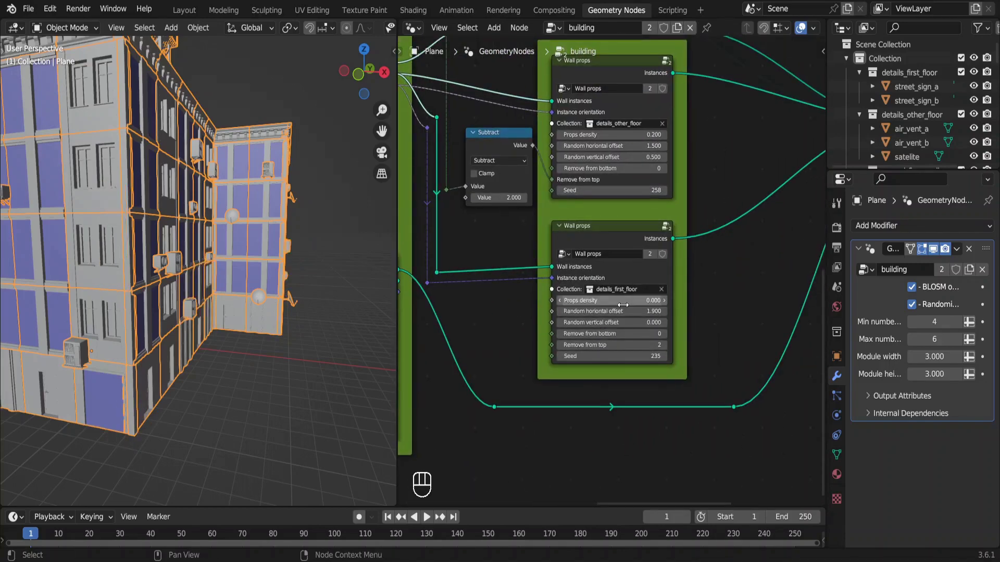
left_click(648, 137)
key("BackSpace")
key("Return")
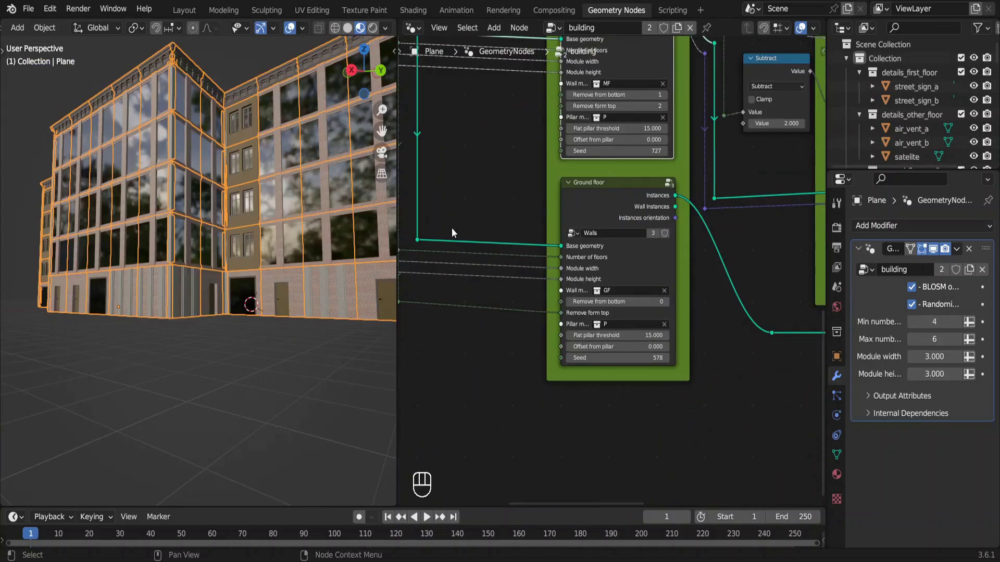
Add a Group Input node and place it just below and beside the Ground floor node's inputs
key("shift+a")
mouse_move(451, 230)
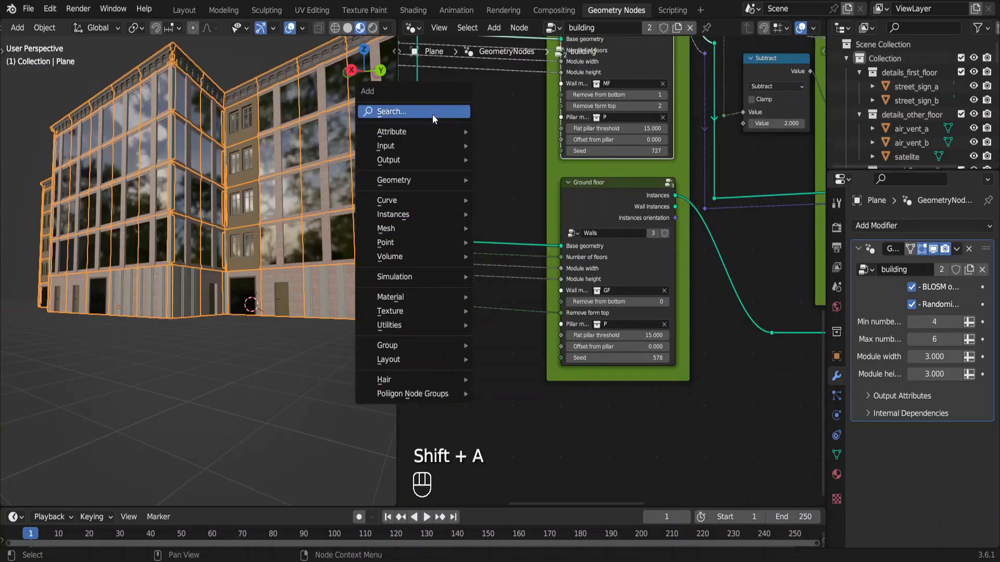
left_click(431, 111)
type("grou")
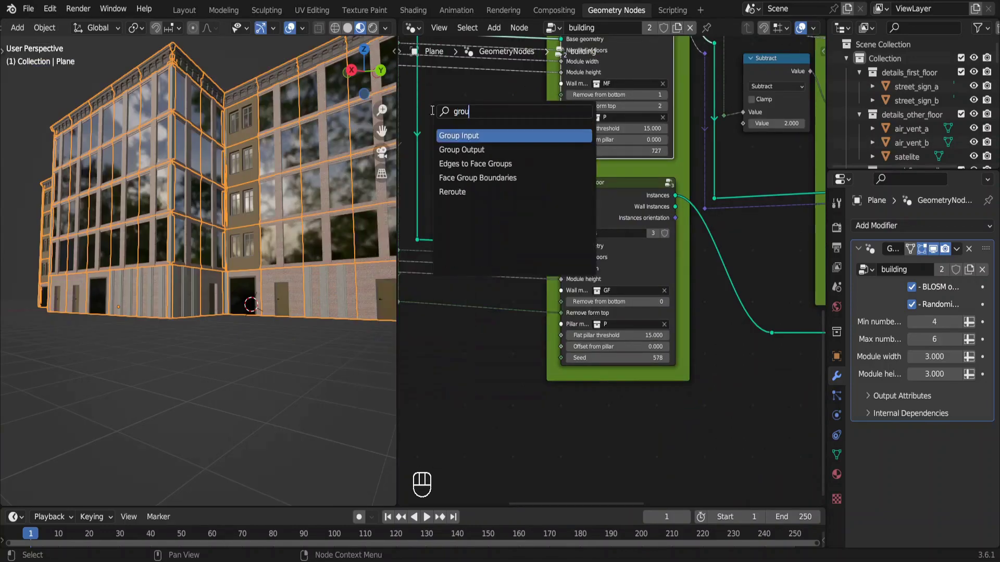
key("Return")
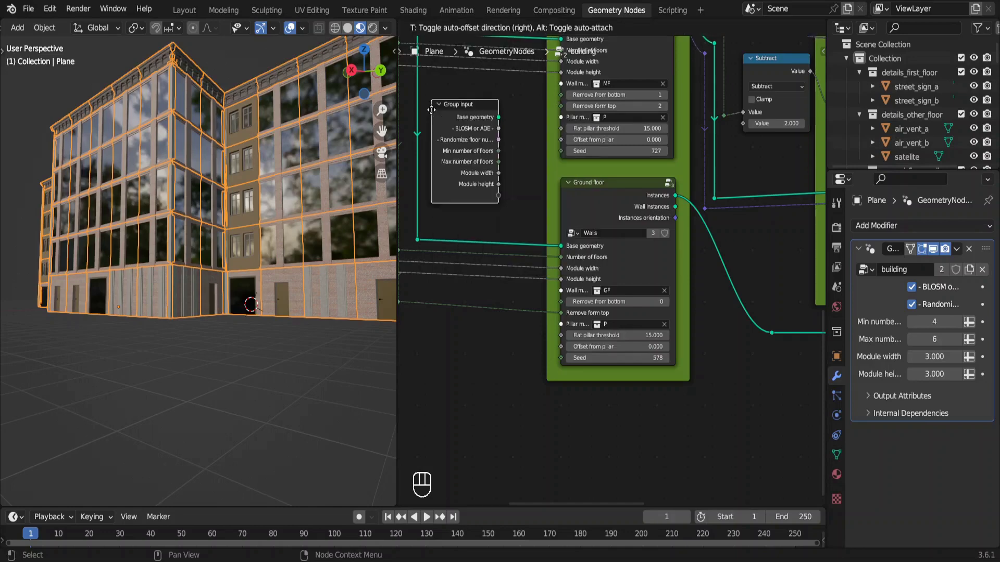
left_click(434, 356)
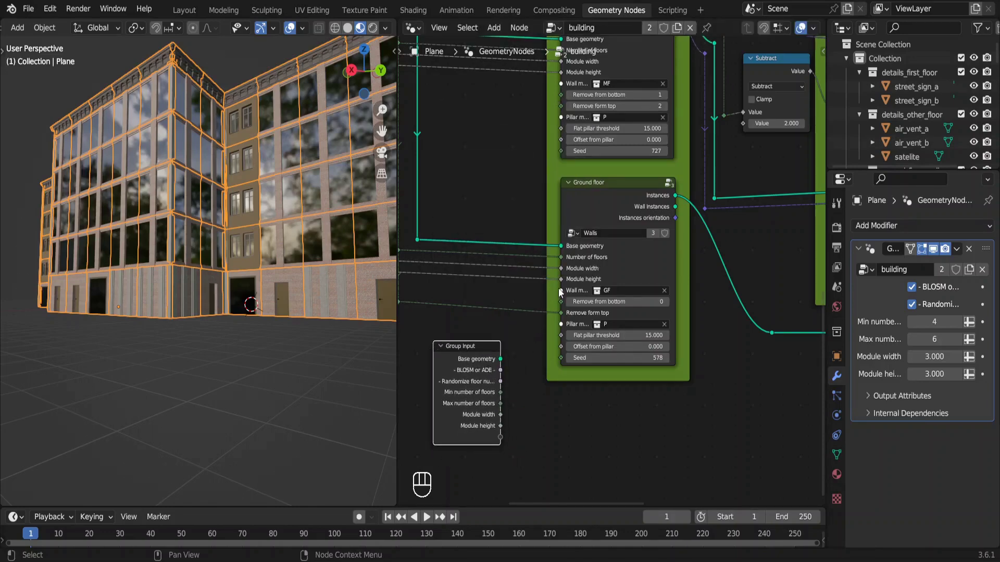
Expose the Ground floor node's Wall modules, Pillar modules and Seed by linking them to new Group Input sockets
left_click_drag(560, 290, 501, 437)
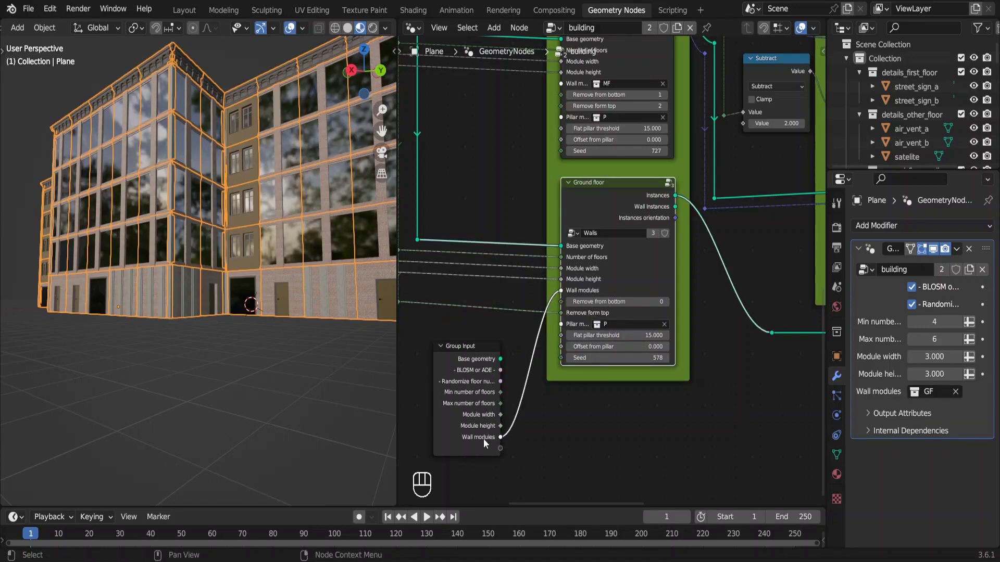
left_click_drag(561, 324, 501, 447)
left_click_drag(561, 357, 500, 459)
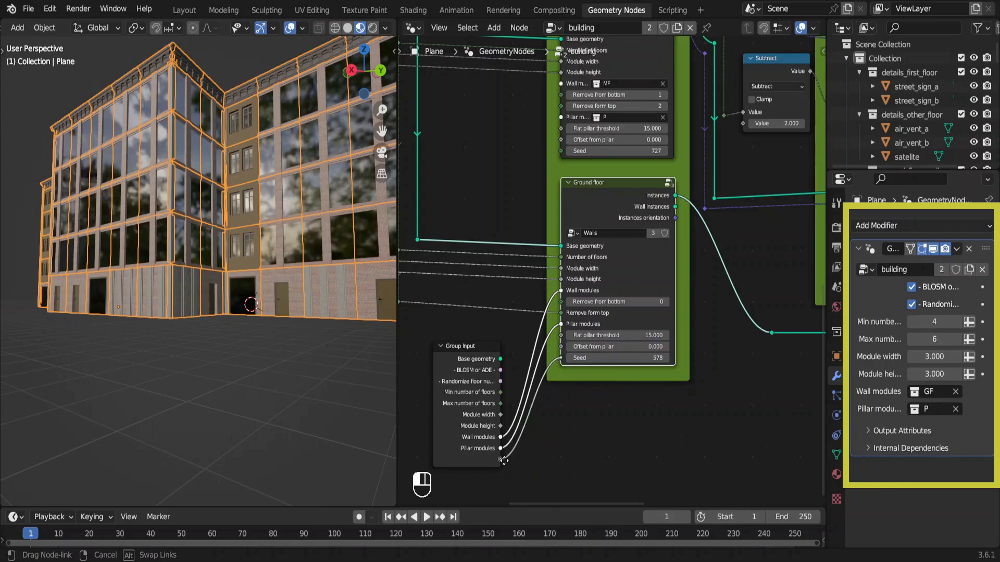
Rename the newly exposed ground-floor group inputs to GF Walls, GF Pillars and Random GF
scroll(487, 489, "up", 3)
key("n")
left_click(817, 148)
scroll(747, 105, "down", 3)
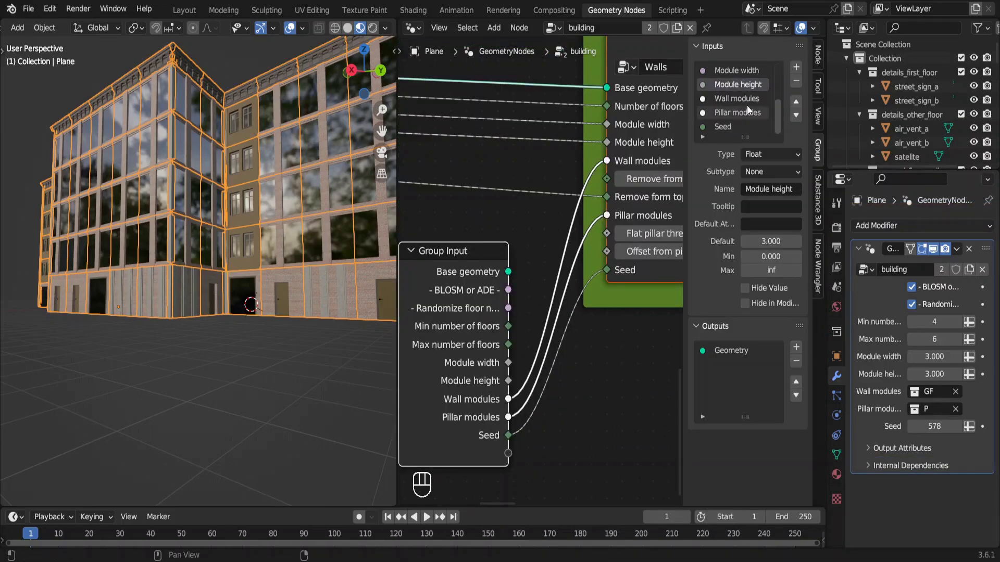
double_click(746, 98)
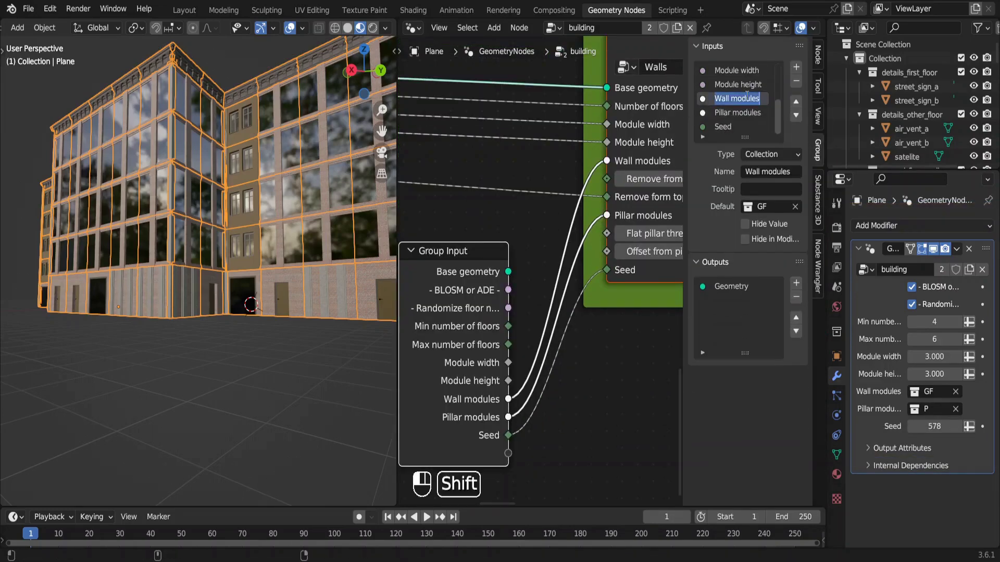
type("GF")
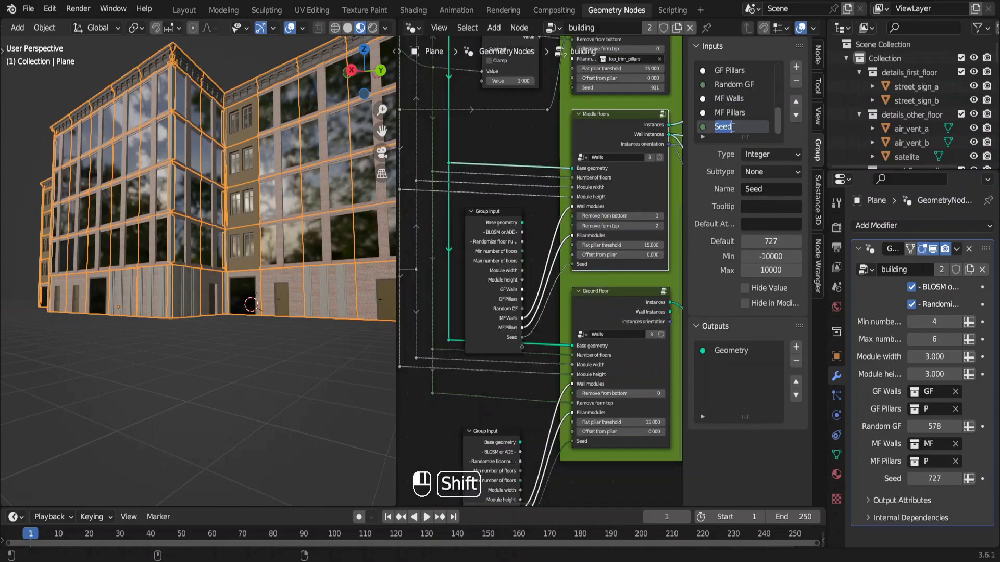
Expose the Middle floors node's wall, pillar and seed inputs, naming them MF Walls, MF Pillars and Random MF
type("Random")
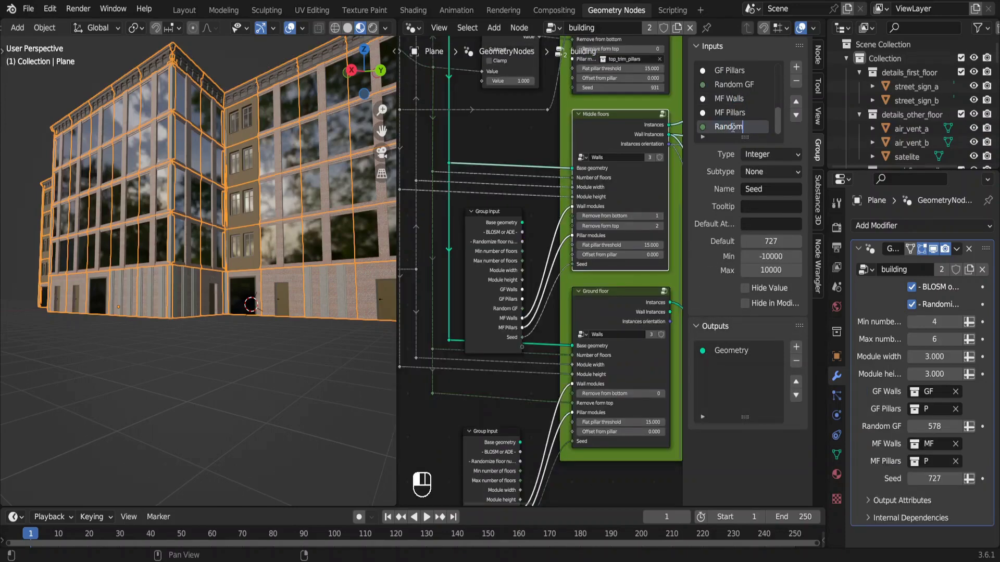
type(" MF")
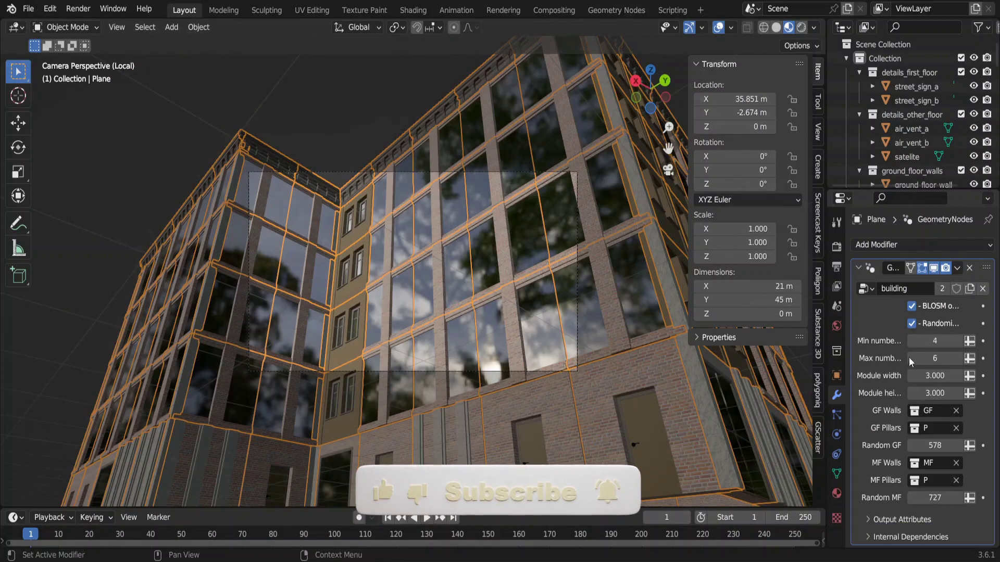
Raise the building's maximum number of floors to about 97 in the modifier settings
left_click_drag(910, 362, 963, 359)
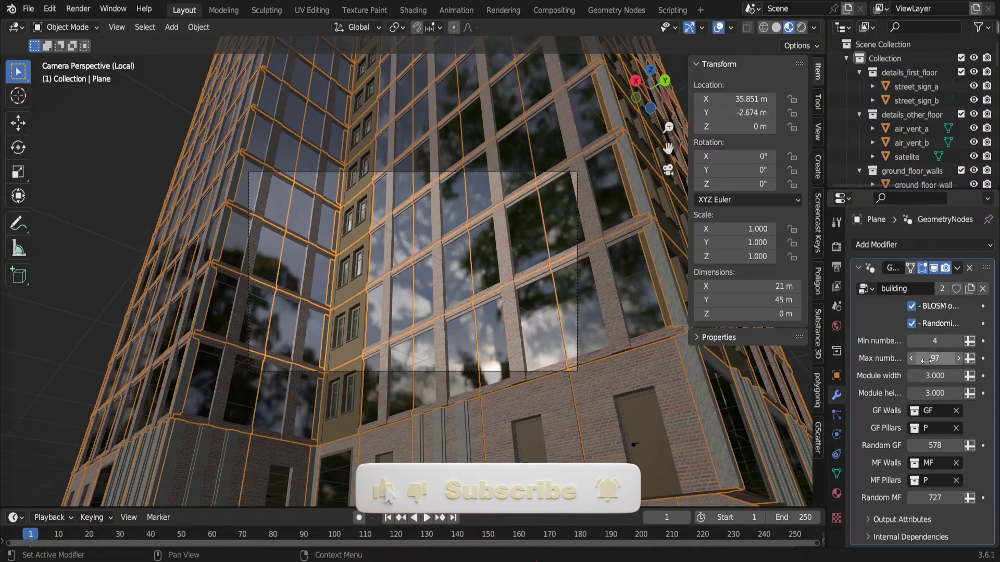
Rotate the camera about 43° around its local X axis so it looks up the tower
left_click(308, 174)
key("r")
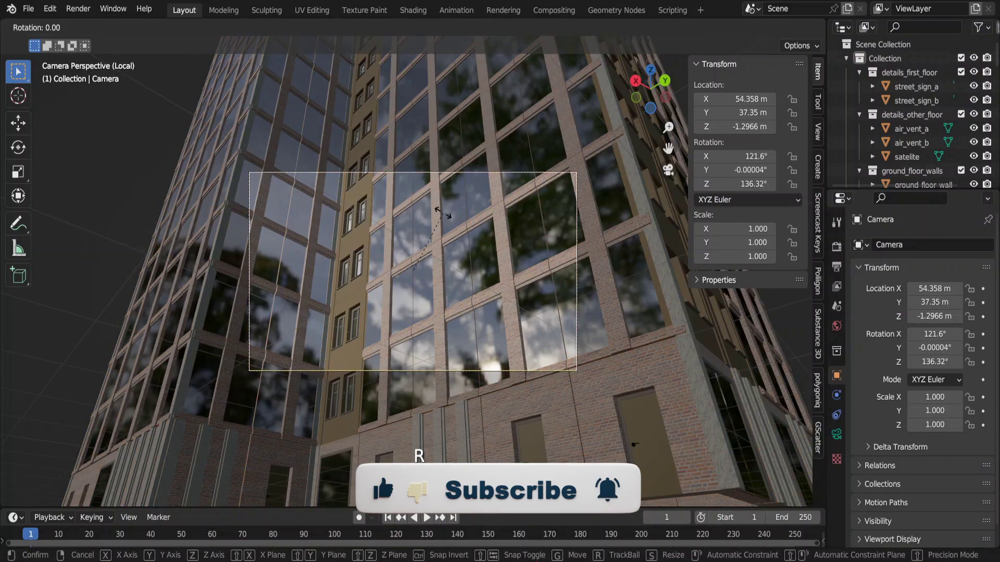
key("x")
key("x")
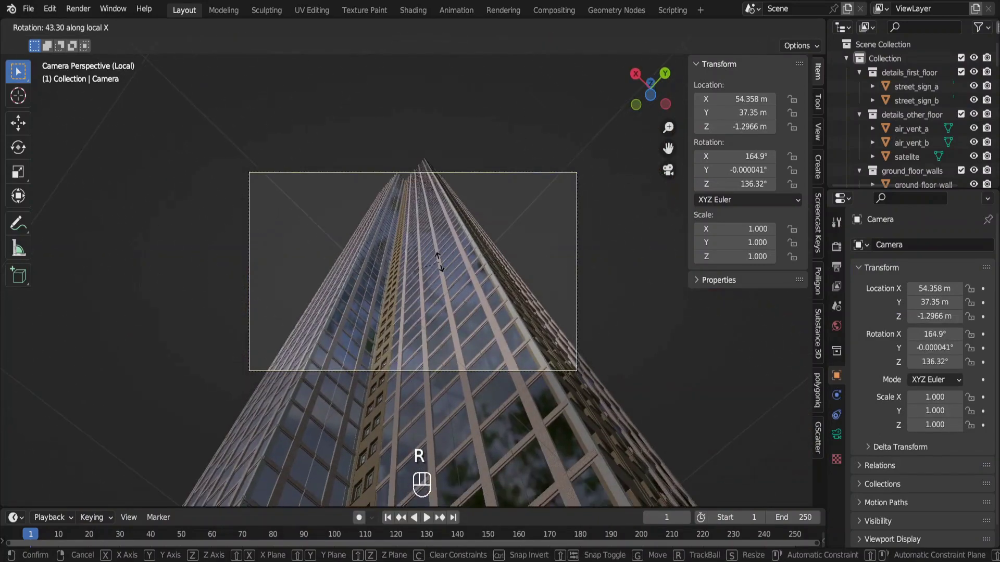